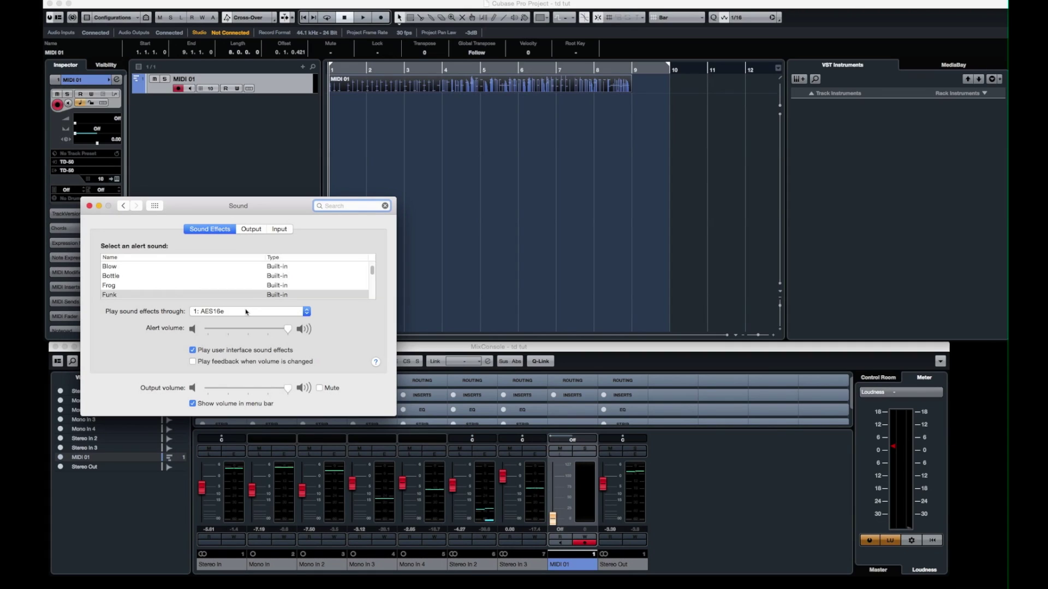
# Step: Play the Mac's alert sound effects through the TD-50
pyautogui.moveTo(208, 214); pyautogui.dragTo(252, 158)
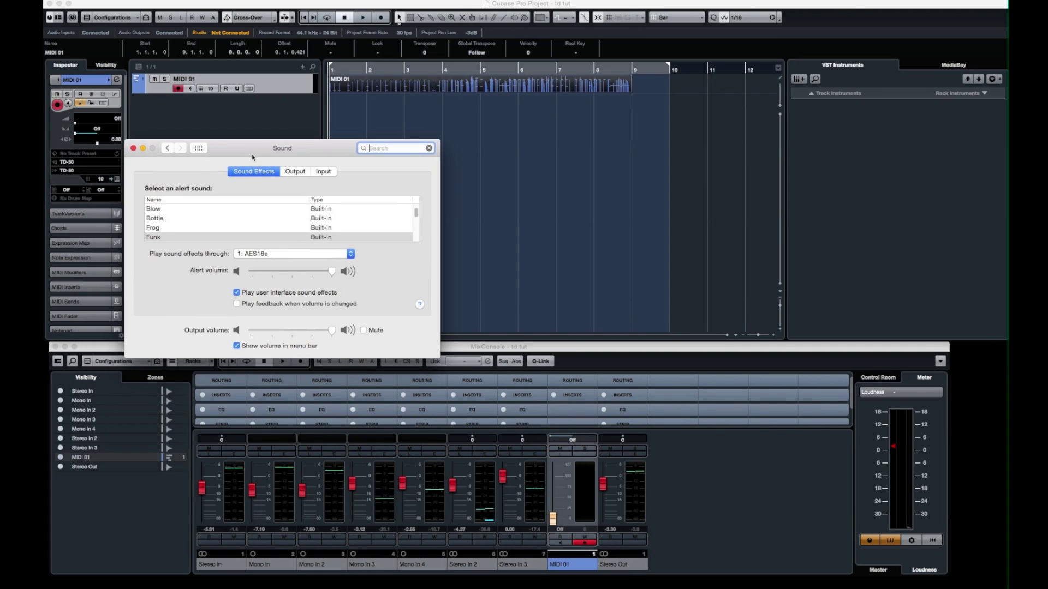
pyautogui.click(284, 257)
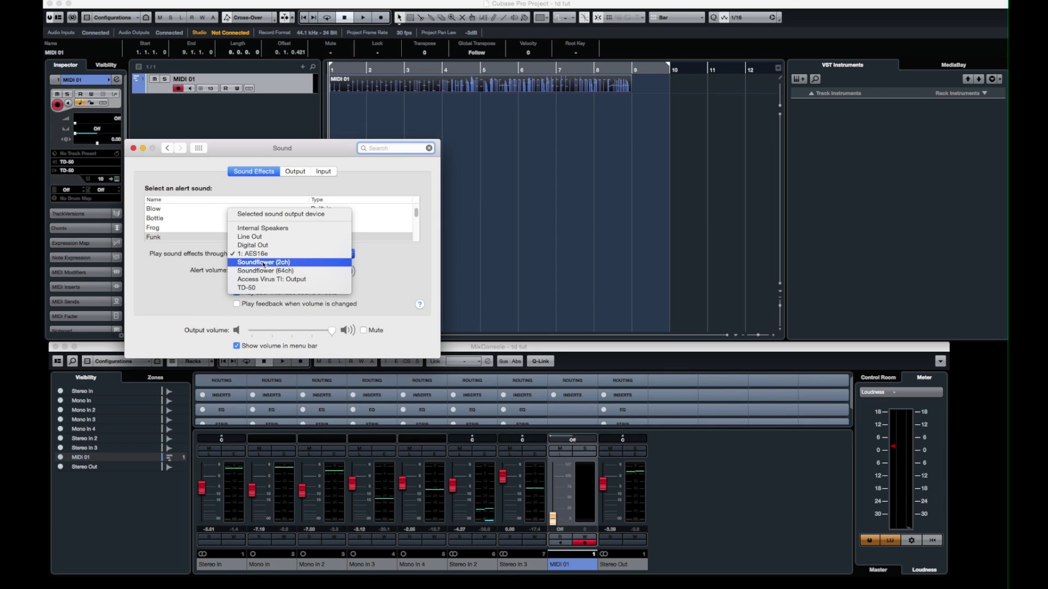
pyautogui.click(253, 288)
# Step: Select the TD-50 as both the sound output and input device, then close Sound preferences
pyautogui.click(295, 172)
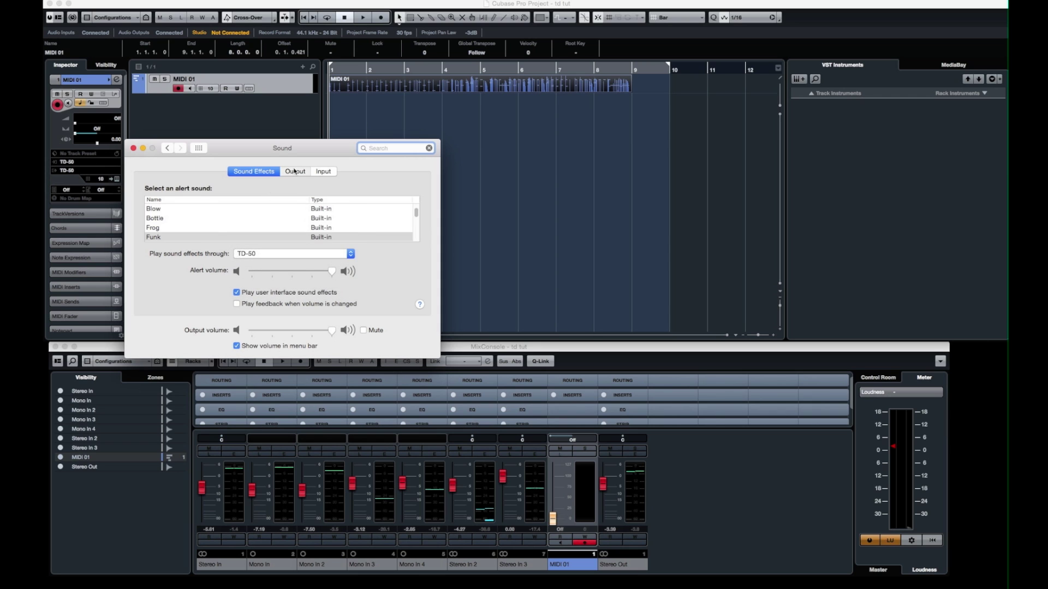
pyautogui.scroll(-5, 158, 228)
pyautogui.click(163, 237)
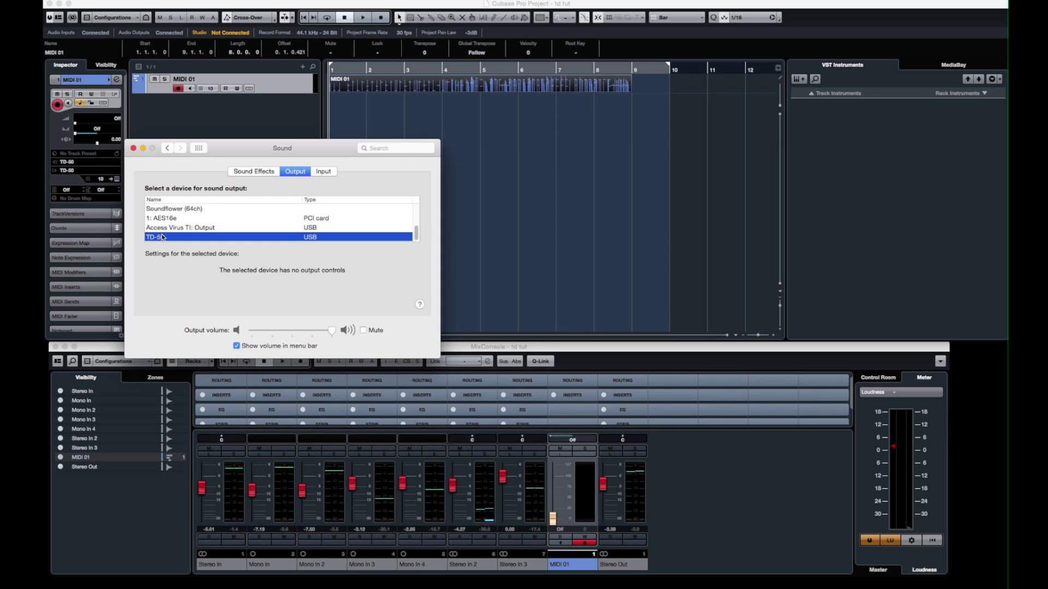
pyautogui.click(322, 172)
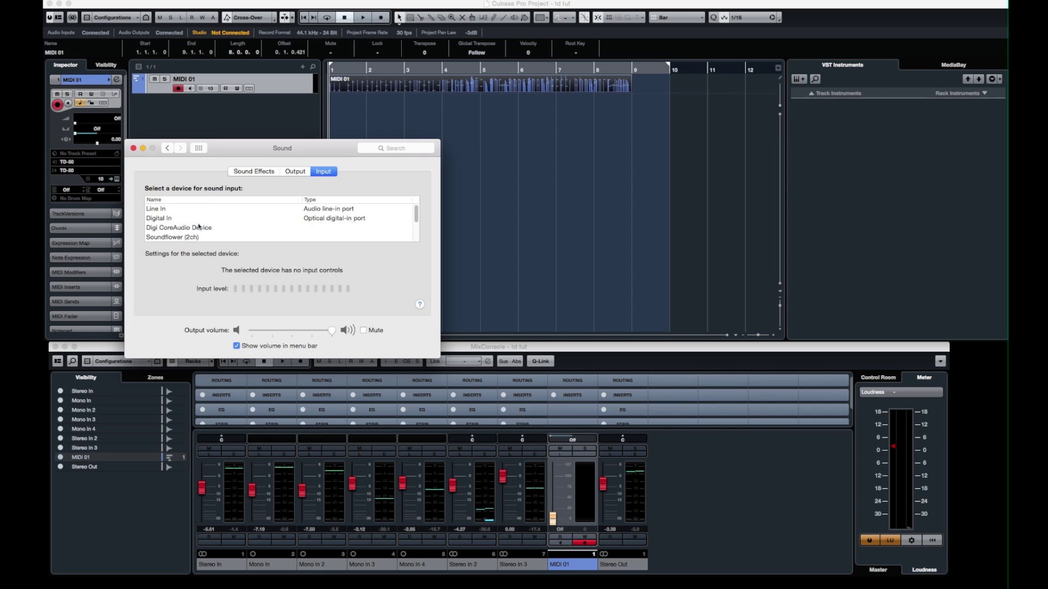
pyautogui.click(162, 238)
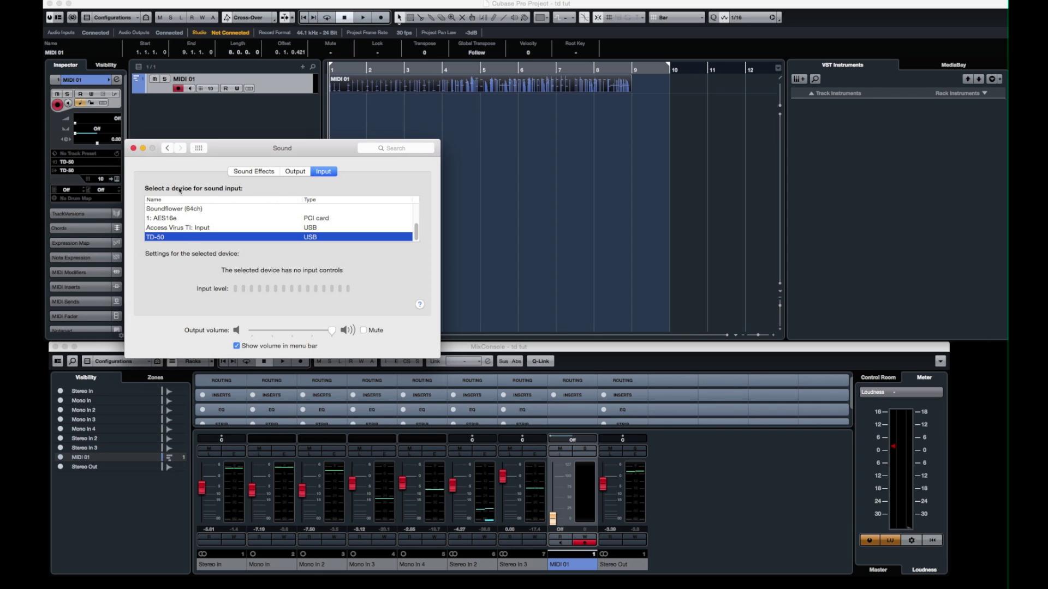
pyautogui.click(133, 148)
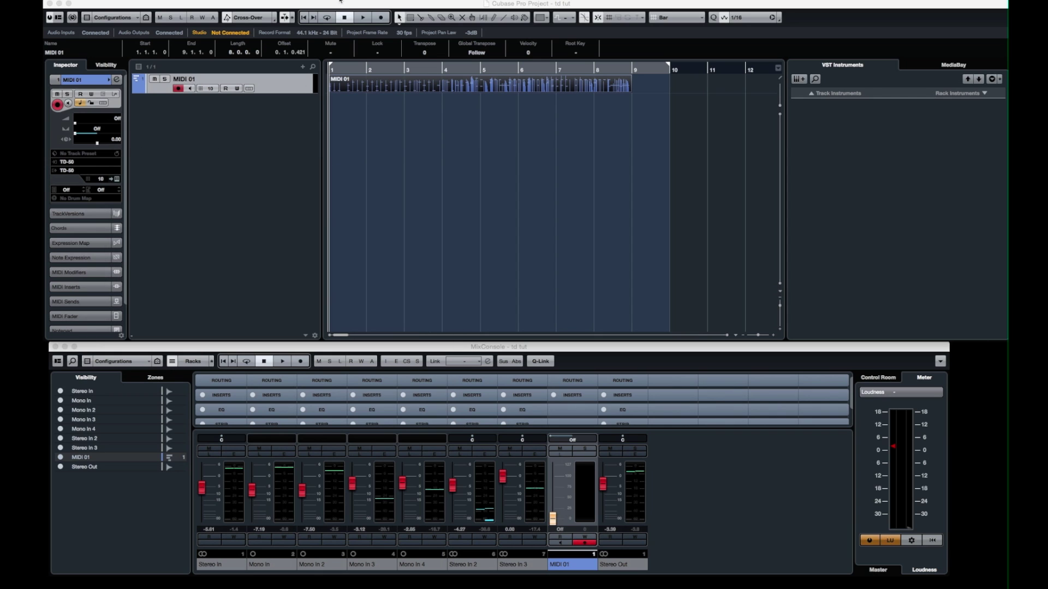
# Step: Switch the ASIO driver to TD-50 in Device Setup, review its ports, and confirm with OK
pyautogui.click(339, 1)
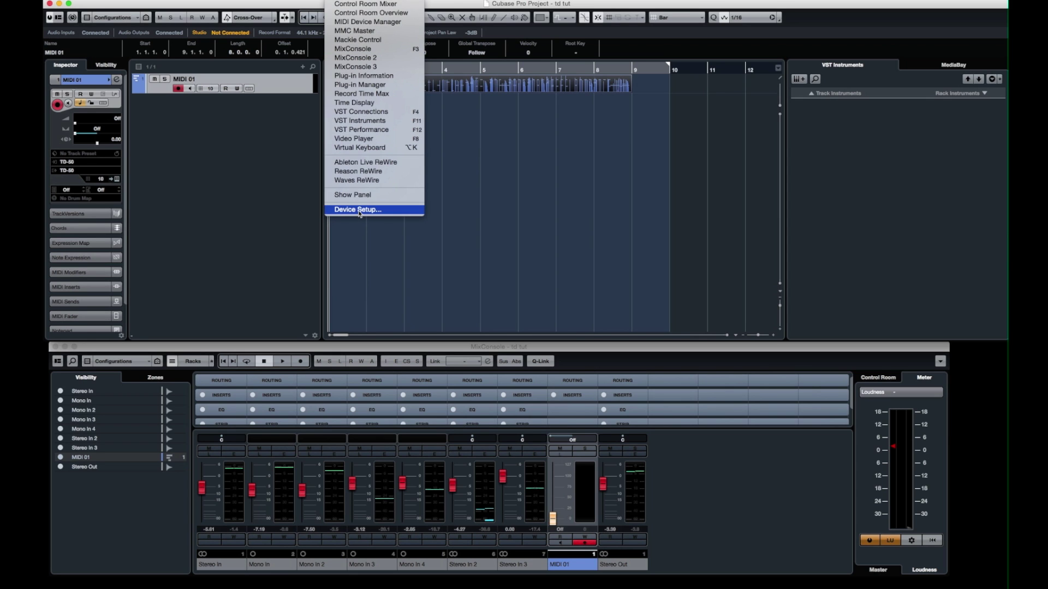
pyautogui.click(359, 210)
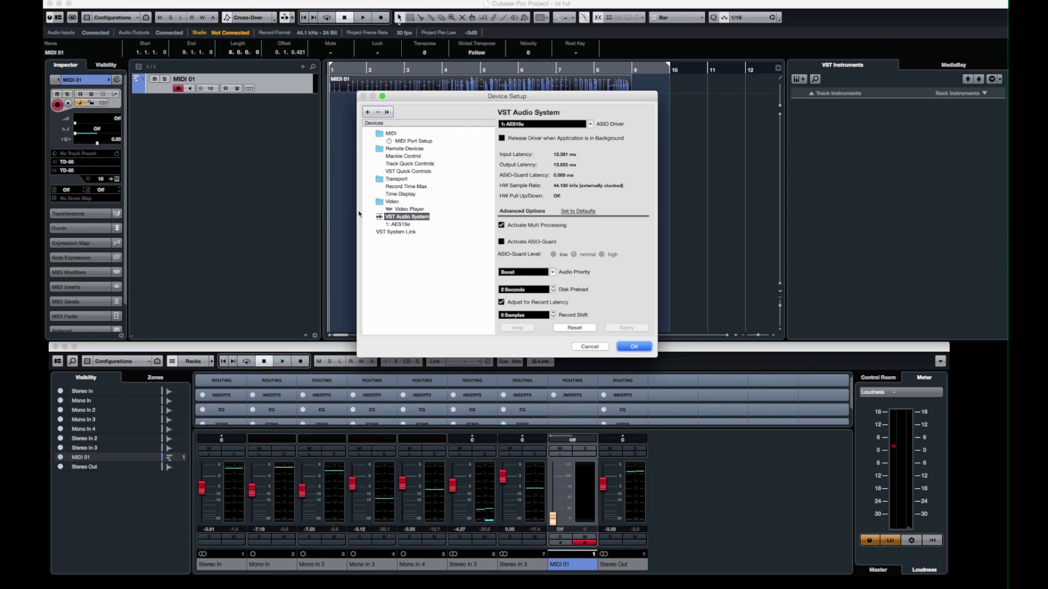
pyautogui.click(594, 127)
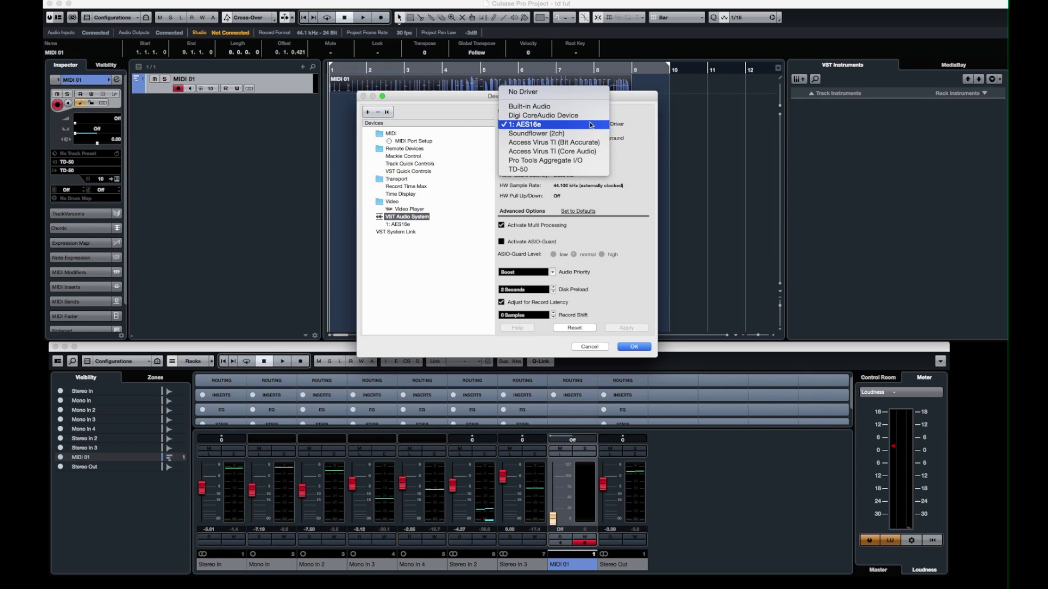
pyautogui.click(532, 170)
pyautogui.click(583, 192)
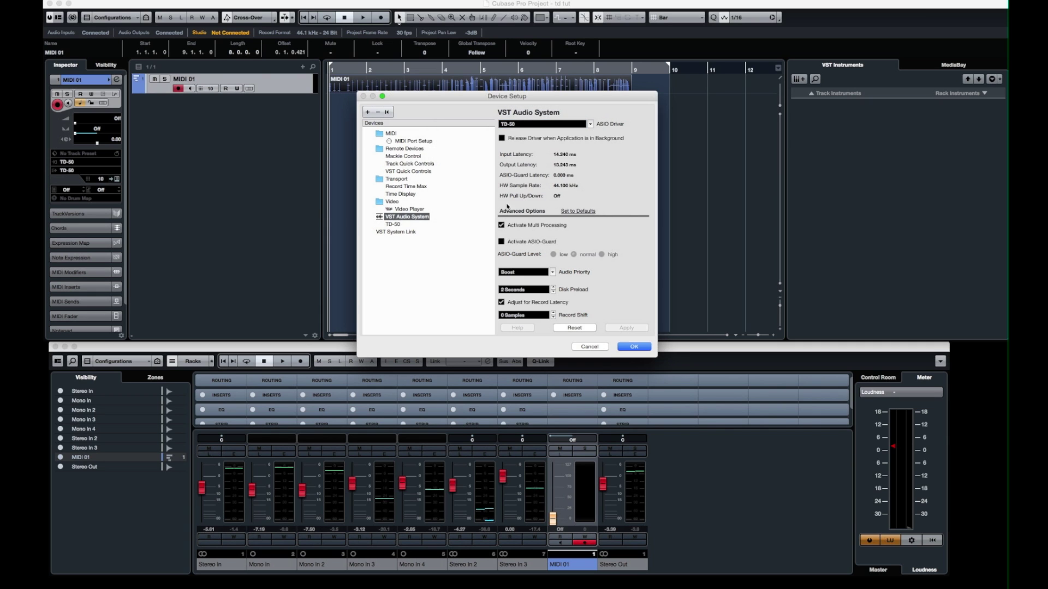
pyautogui.click(398, 226)
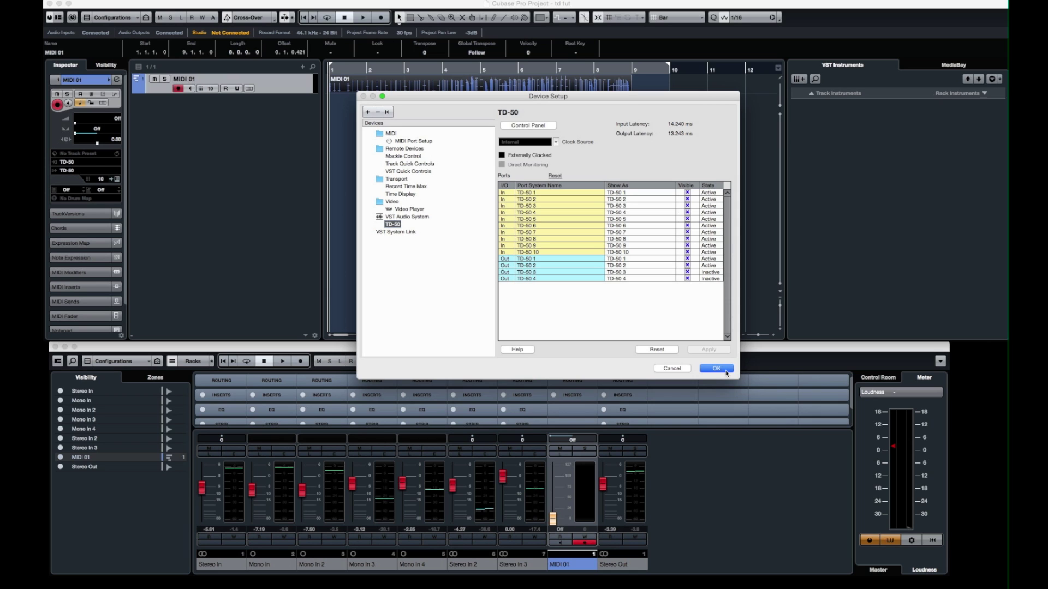
pyautogui.click(716, 369)
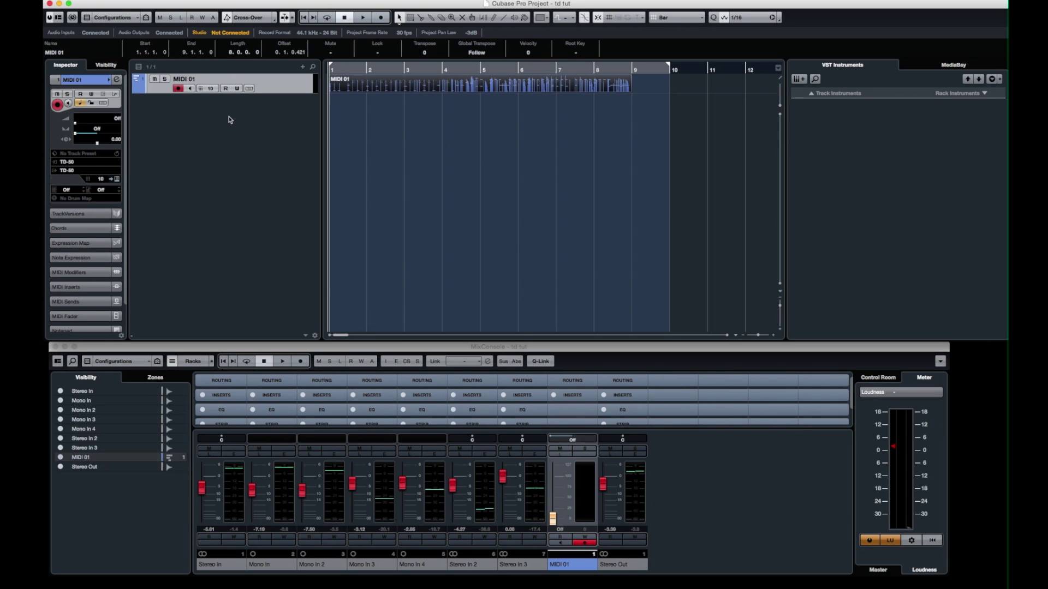
pyautogui.click(347, 0)
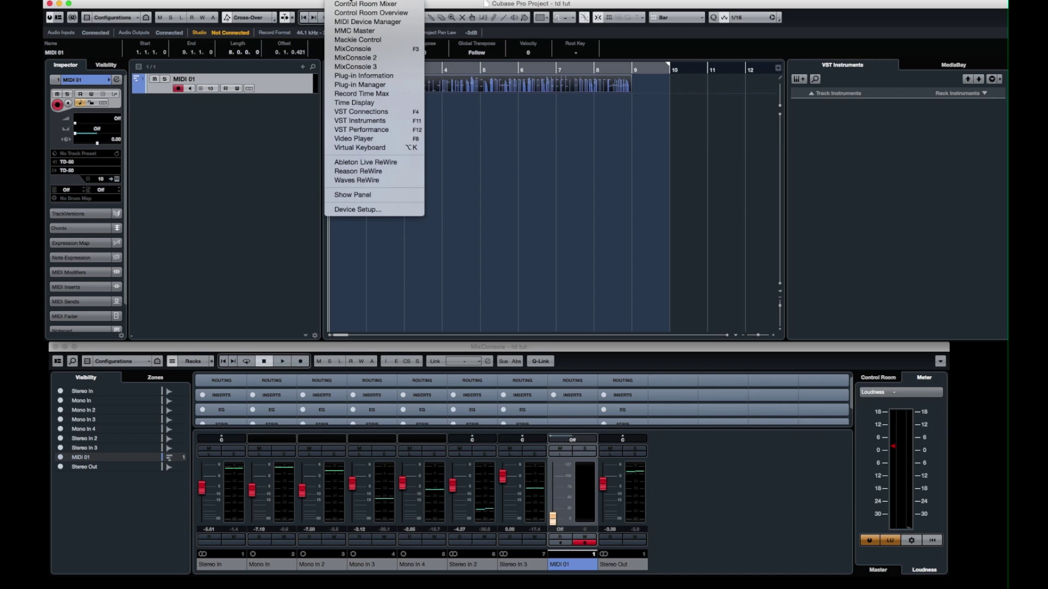
pyautogui.click(361, 112)
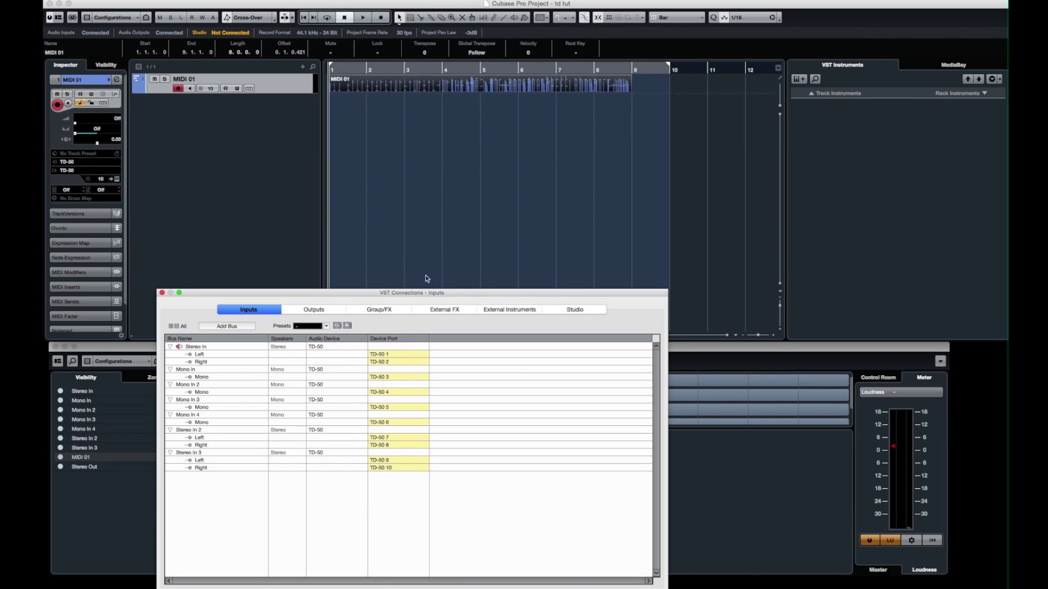
pyautogui.moveTo(440, 293); pyautogui.dragTo(551, 181)
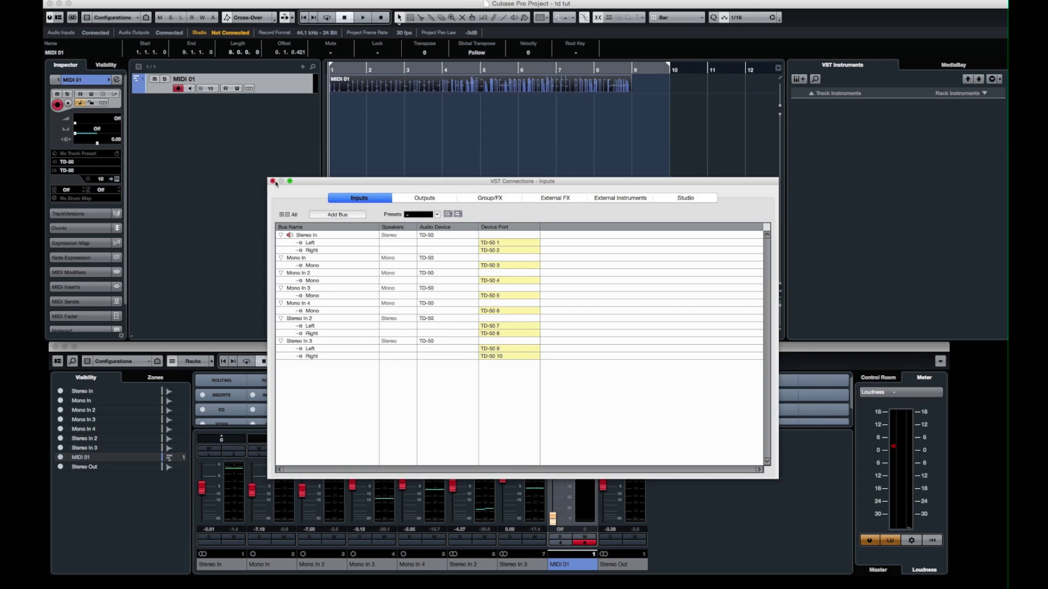
pyautogui.click(273, 181)
# Step: Add one stereo audio track named Amb
pyautogui.rightClick(230, 117)
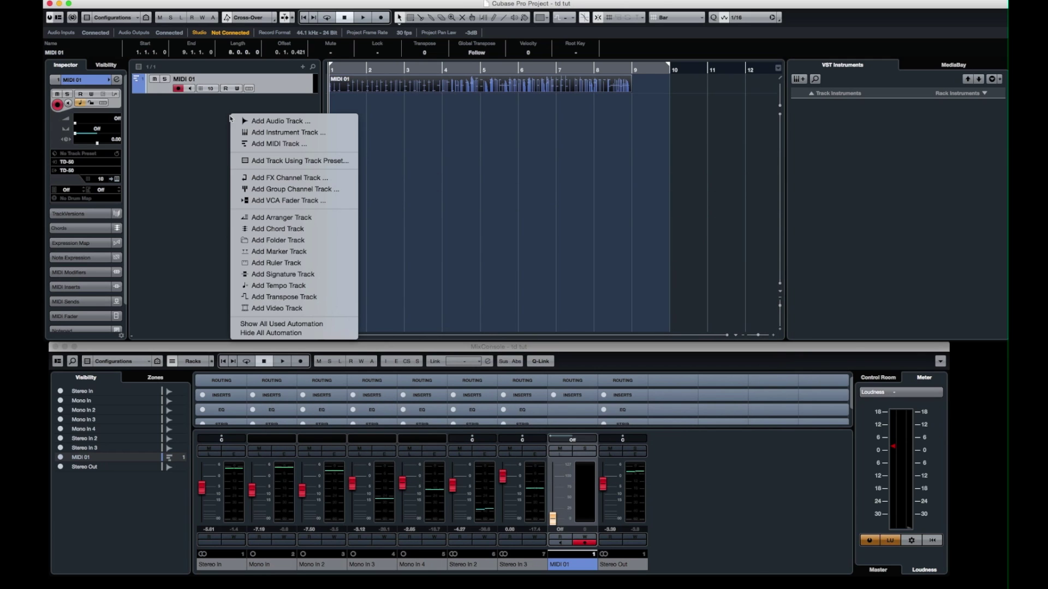
pyautogui.click(249, 121)
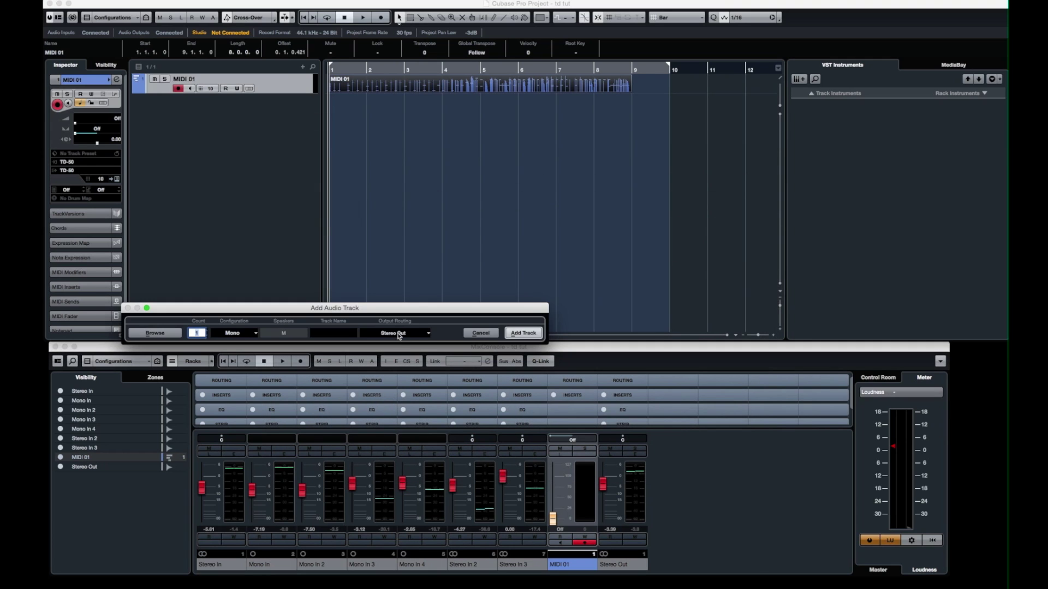
pyautogui.click(249, 334)
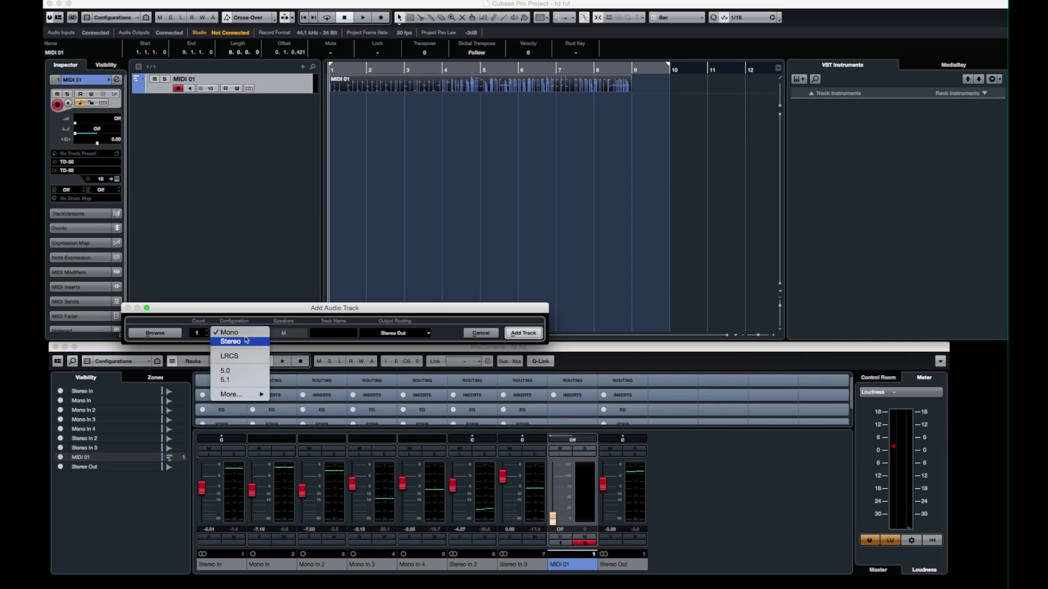
pyautogui.click(246, 341)
pyautogui.click(342, 334)
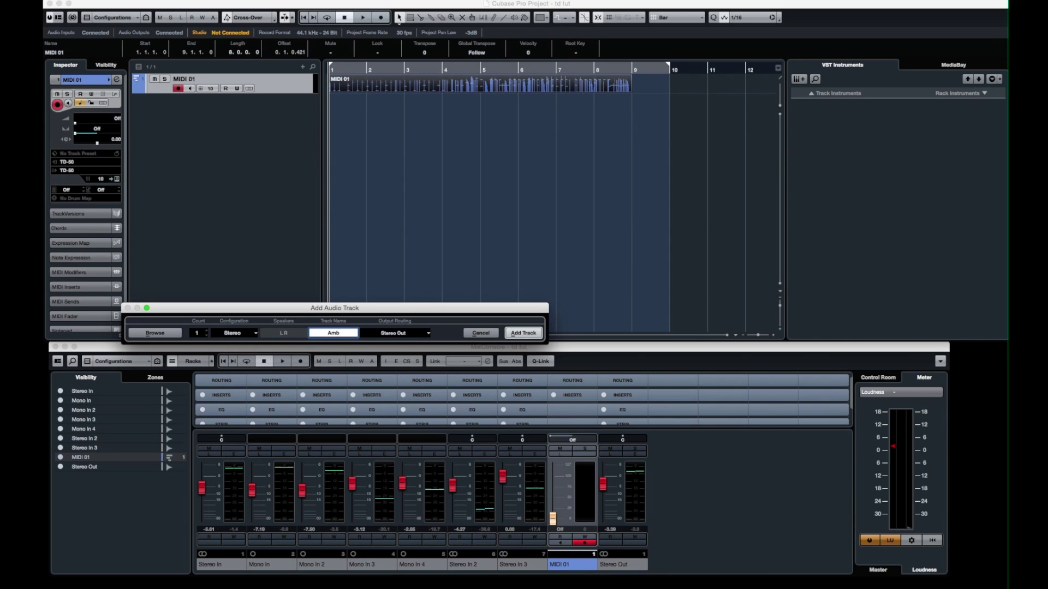
pyautogui.press('Return')
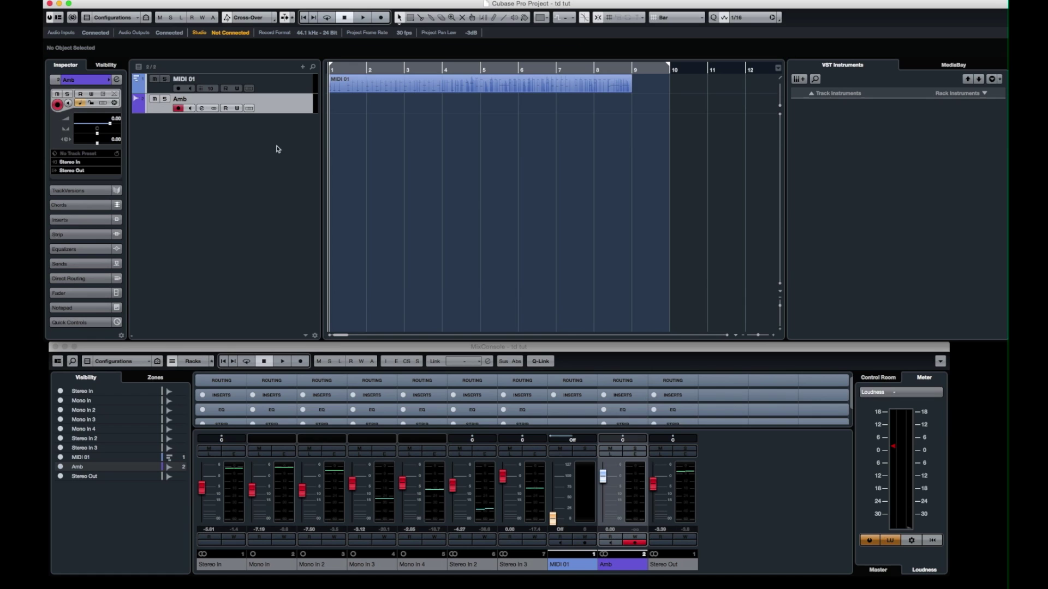
# Step: Add four mono audio tracks named TD, creating TD 1–TD 4
pyautogui.rightClick(269, 159)
pyautogui.click(310, 165)
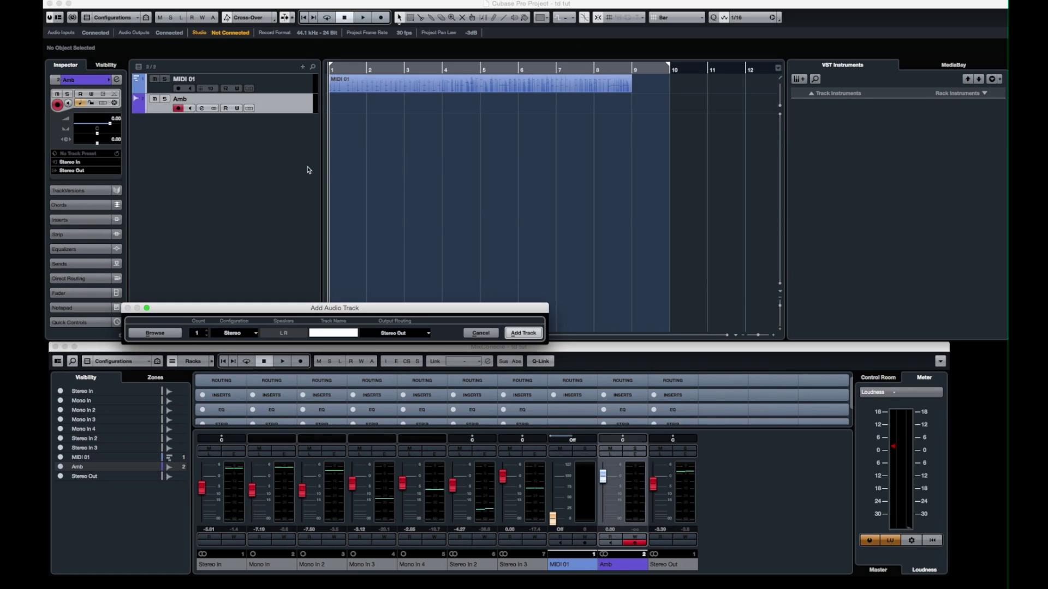
pyautogui.click(207, 335)
pyautogui.click(207, 331)
pyautogui.click(255, 333)
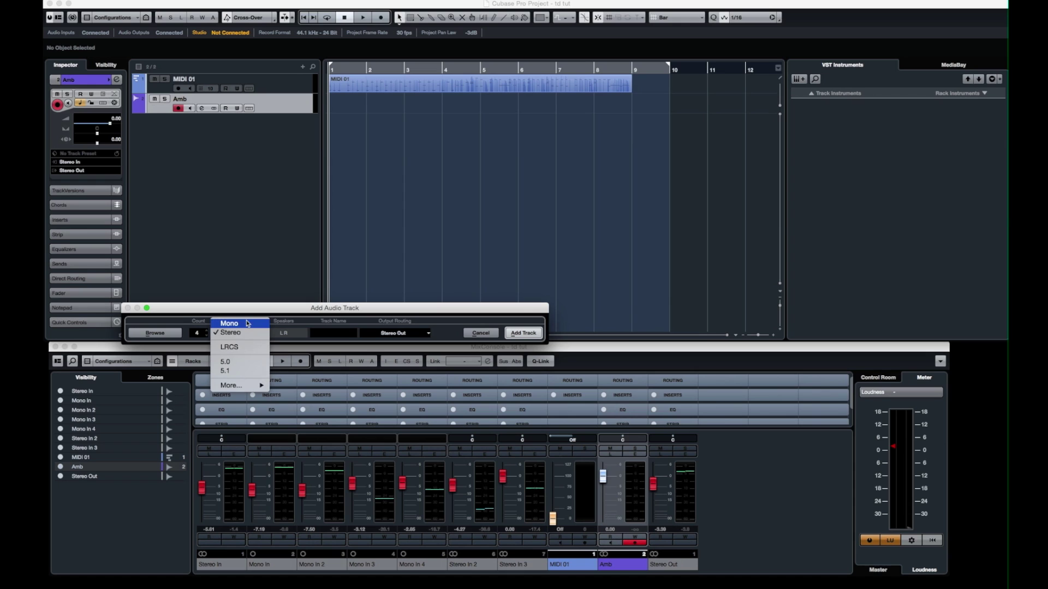
pyautogui.click(247, 323)
pyautogui.click(327, 333)
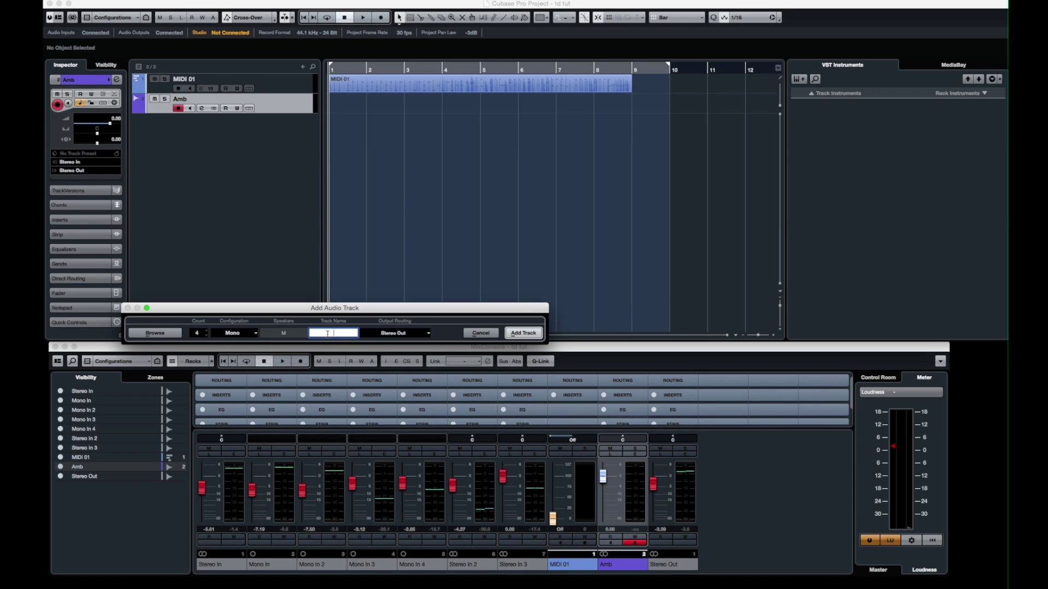
pyautogui.write('TD 1')
pyautogui.press('Return')
# Step: Add a single stereo audio track named TD Toms
pyautogui.rightClick(221, 234)
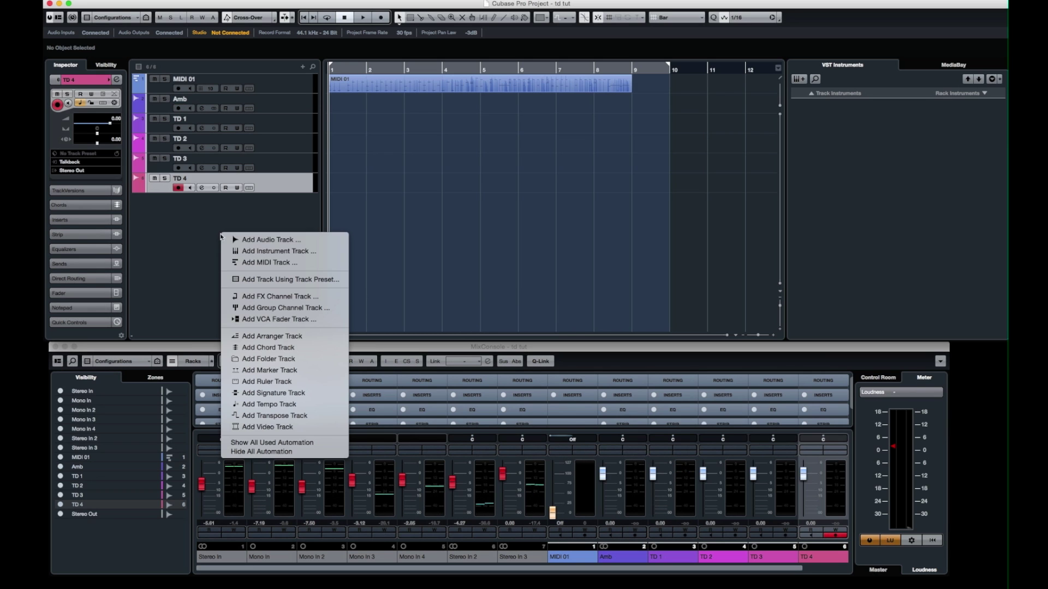
pyautogui.click(284, 241)
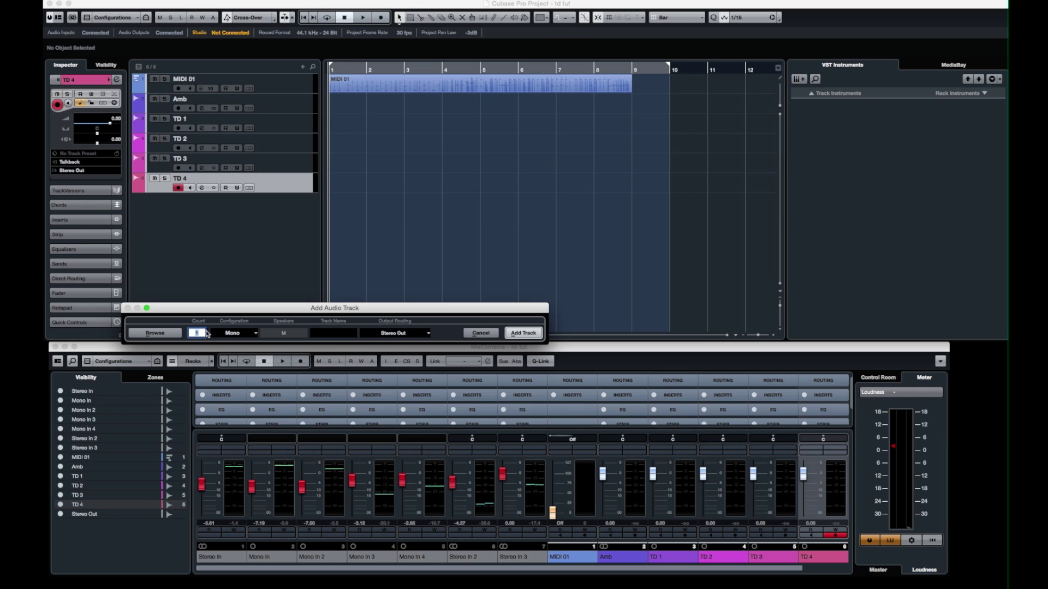
pyautogui.click(206, 330)
pyautogui.click(254, 333)
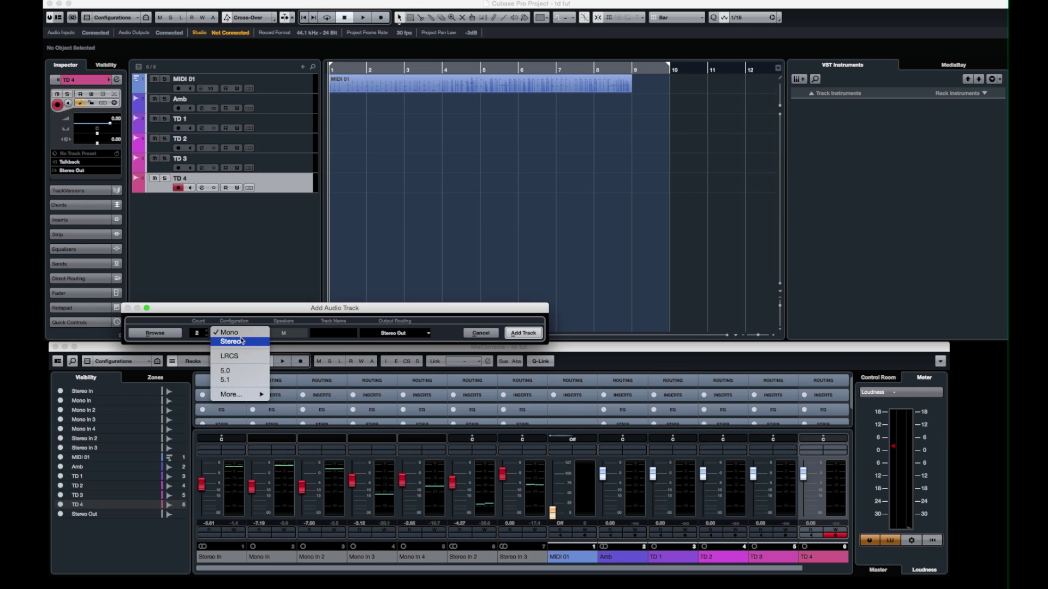
pyautogui.click(243, 341)
pyautogui.click(333, 333)
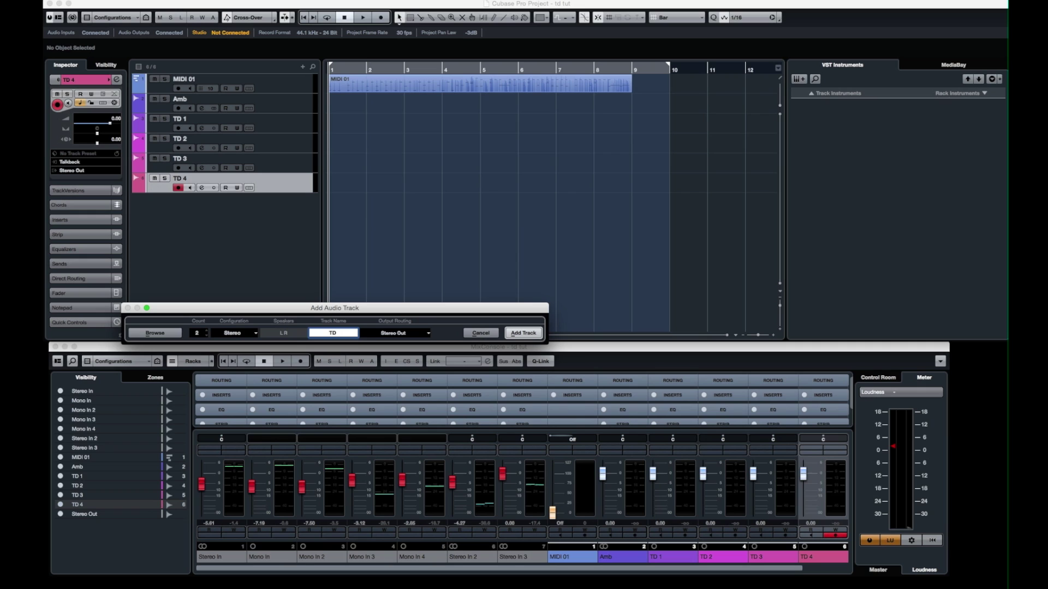
pyautogui.write('Toms')
pyautogui.click(207, 336)
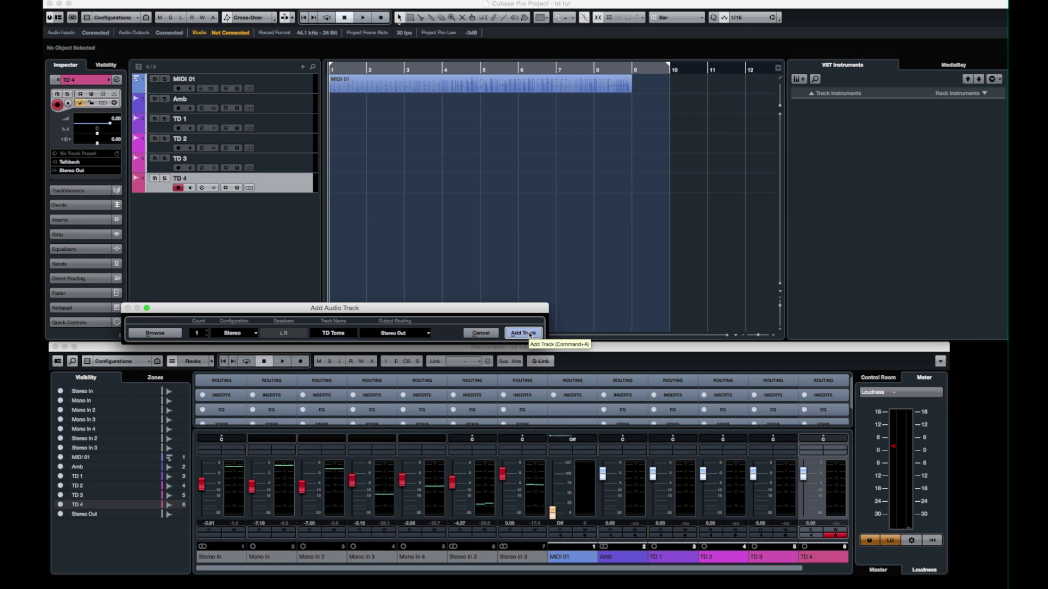
pyautogui.click(524, 334)
# Step: Add another stereo audio track named TD Crashes
pyautogui.rightClick(220, 241)
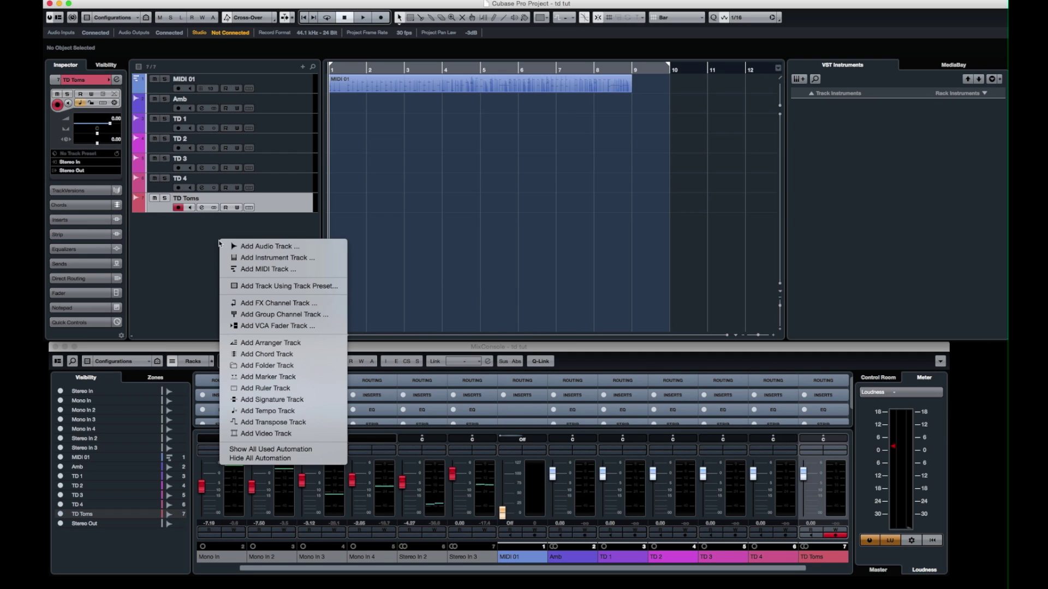
pyautogui.click(287, 247)
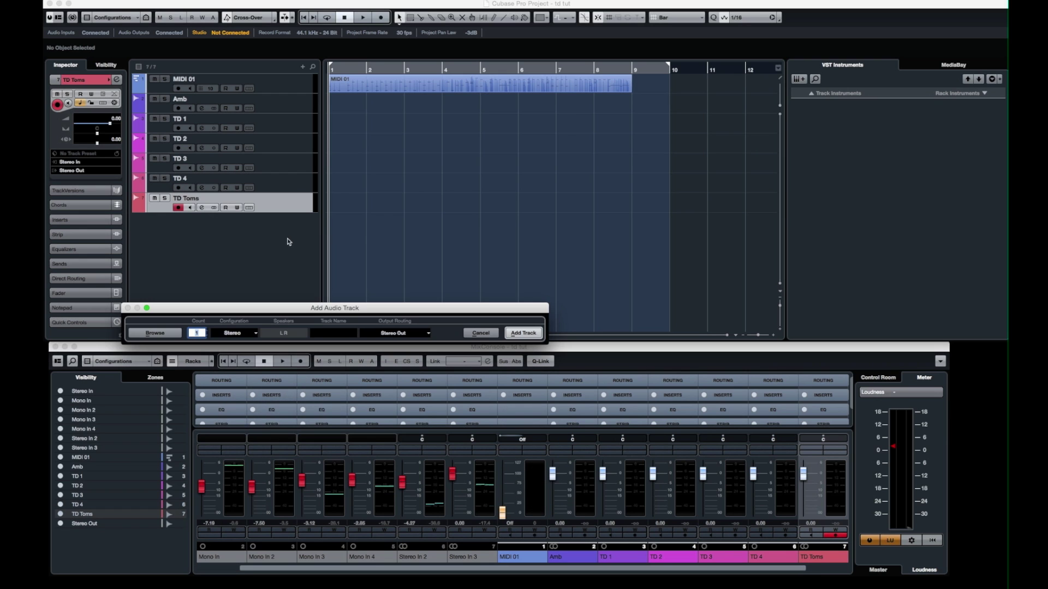
pyautogui.click(339, 334)
pyautogui.write('TD')
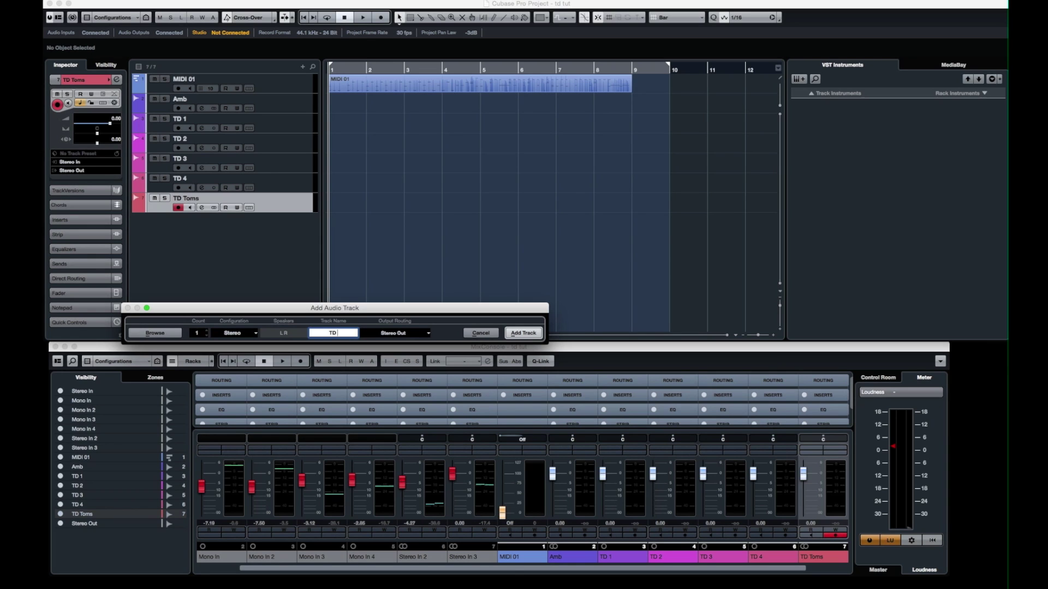
pyautogui.write(' Crashes')
pyautogui.press('Return')
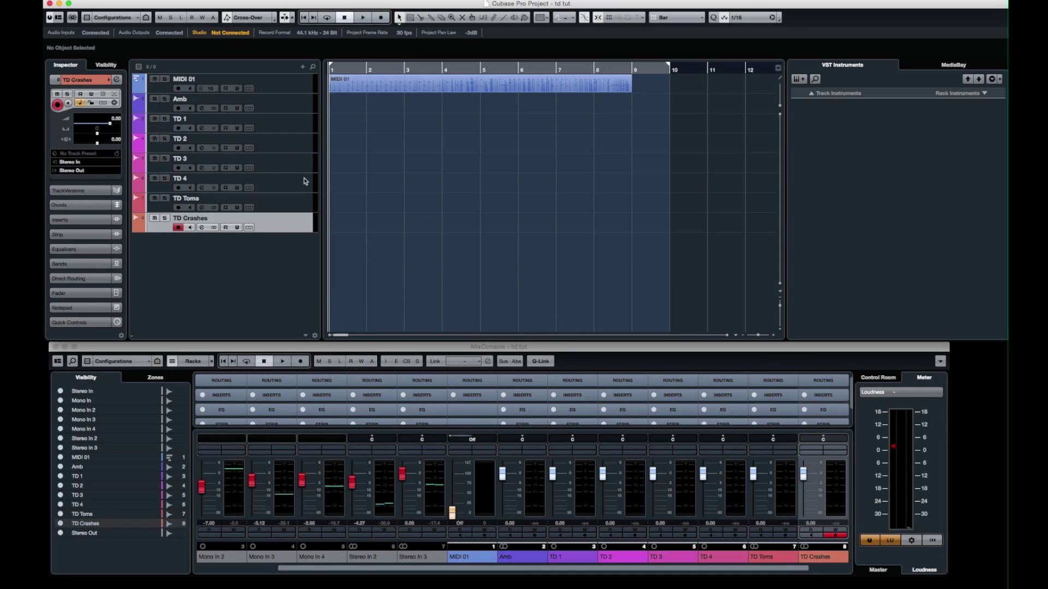
# Step: Route TD 1–TD 4 to inputs Mono In, Mono In 2, Mono In 3 and Mono In 4
pyautogui.click(298, 110)
pyautogui.click(295, 131)
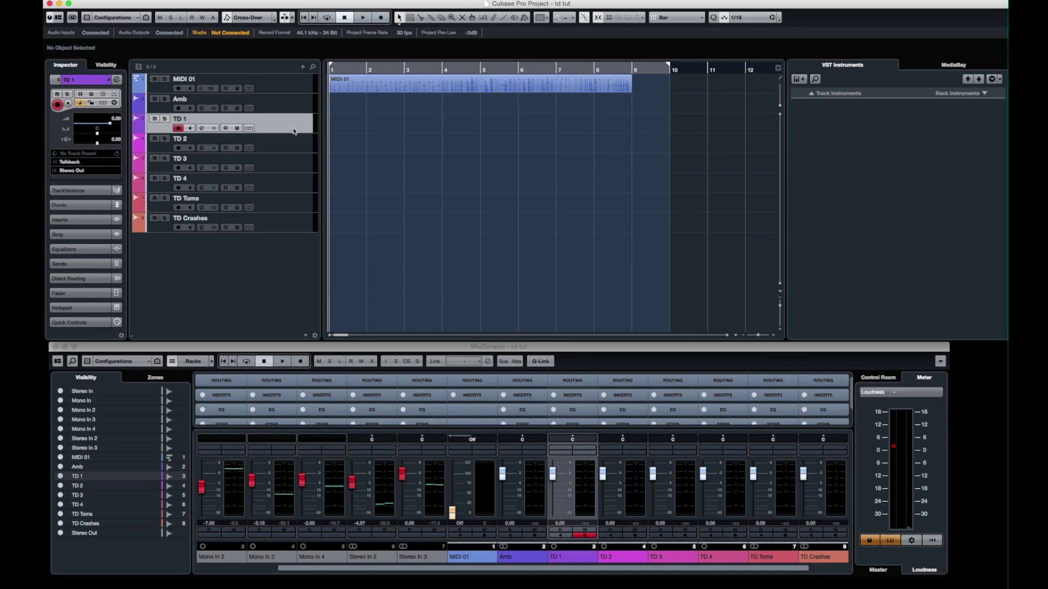
pyautogui.click(71, 162)
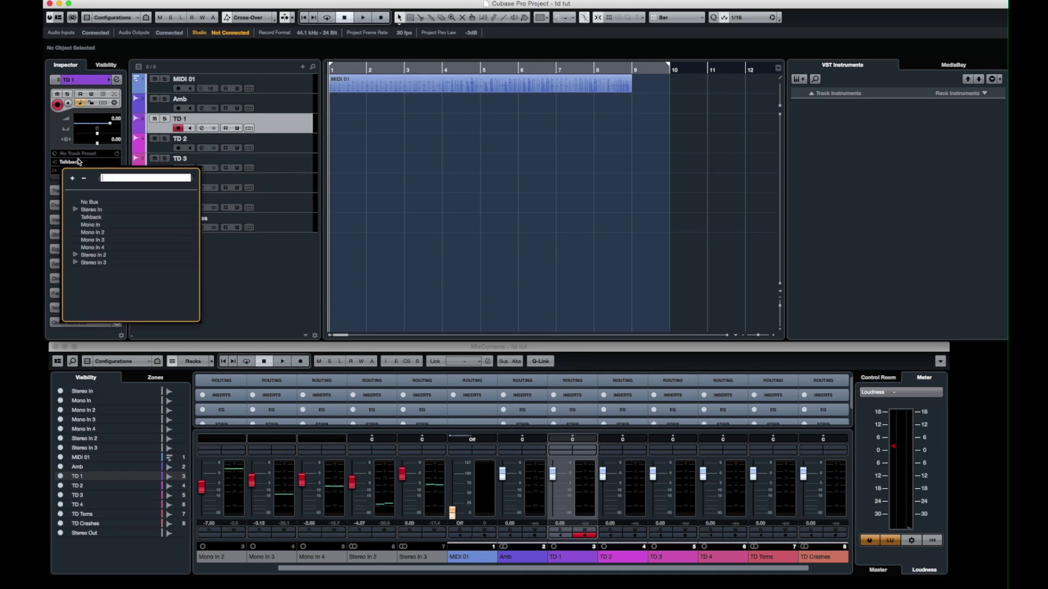
pyautogui.click(104, 223)
pyautogui.click(291, 143)
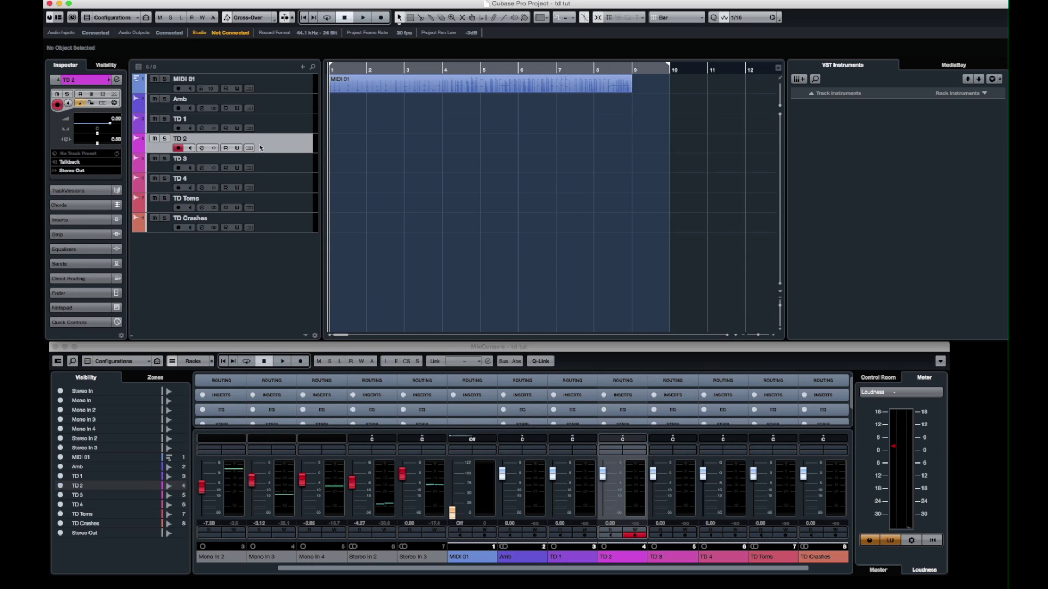
pyautogui.click(87, 163)
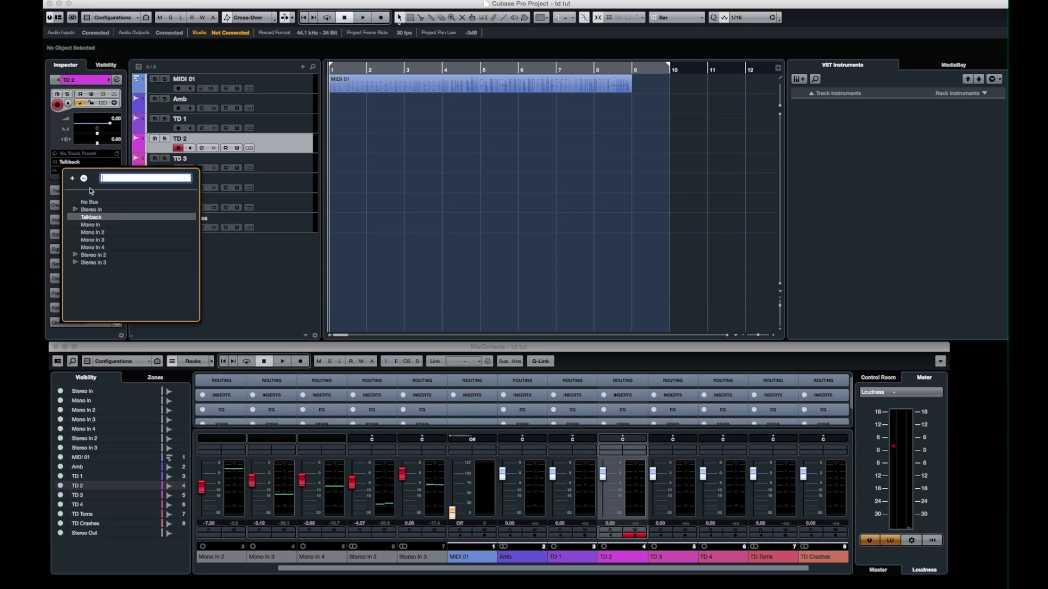
pyautogui.click(97, 235)
pyautogui.click(300, 164)
pyautogui.click(92, 166)
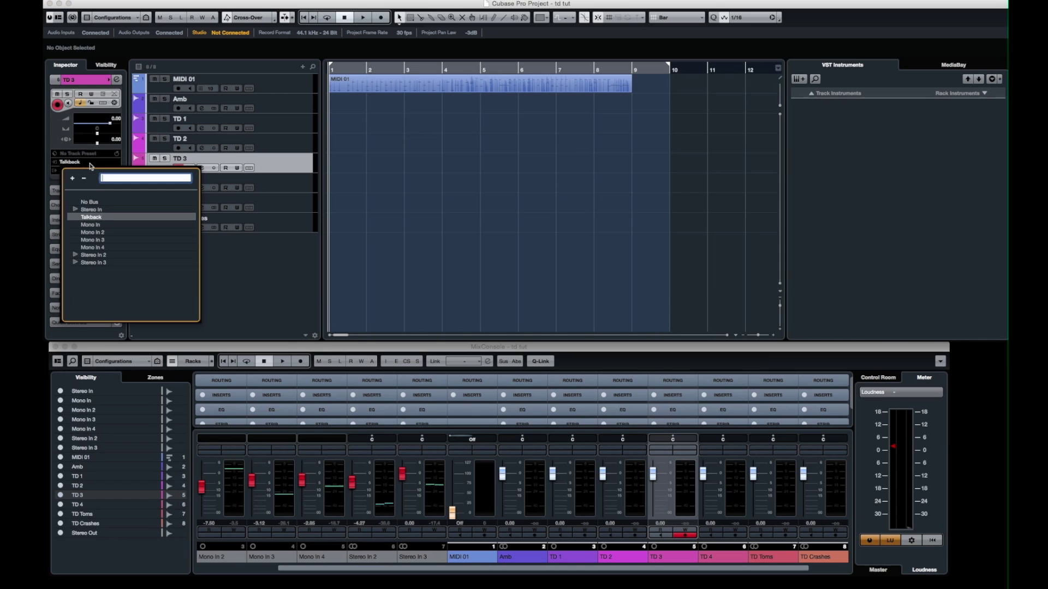
pyautogui.click(102, 240)
pyautogui.click(289, 190)
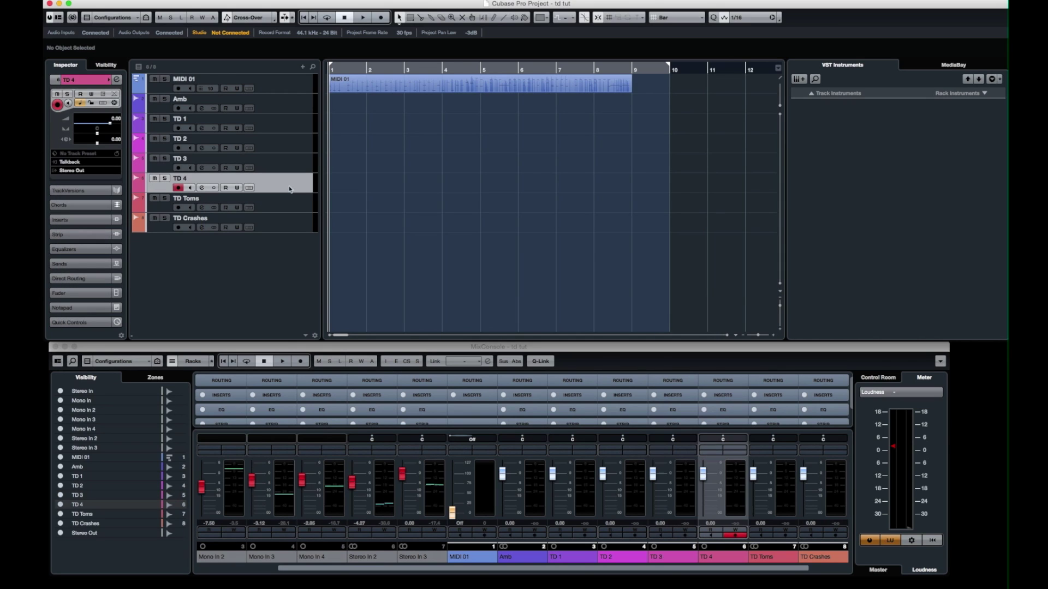
pyautogui.click(83, 164)
pyautogui.click(99, 252)
# Step: Route TD Toms to Stereo In 2 and TD Crashes to Stereo In 3
pyautogui.click(282, 205)
pyautogui.click(86, 164)
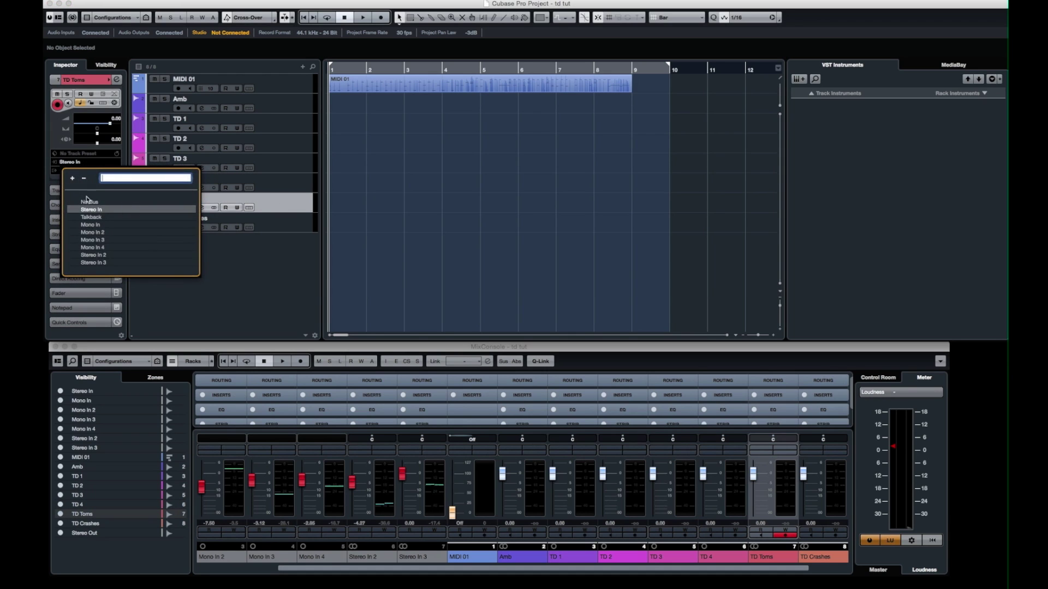
pyautogui.click(104, 255)
pyautogui.click(296, 229)
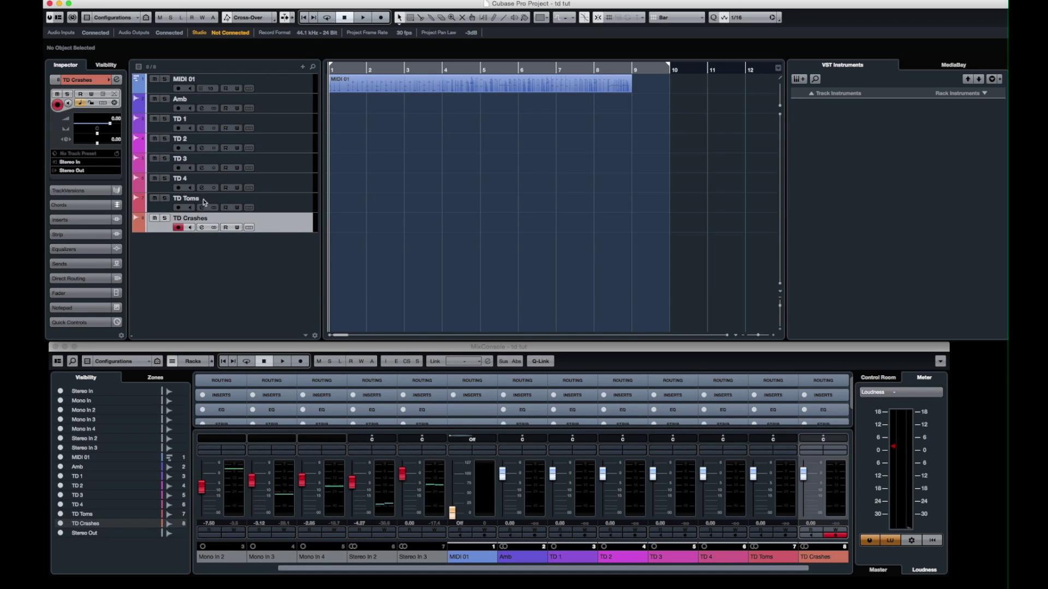
pyautogui.click(97, 164)
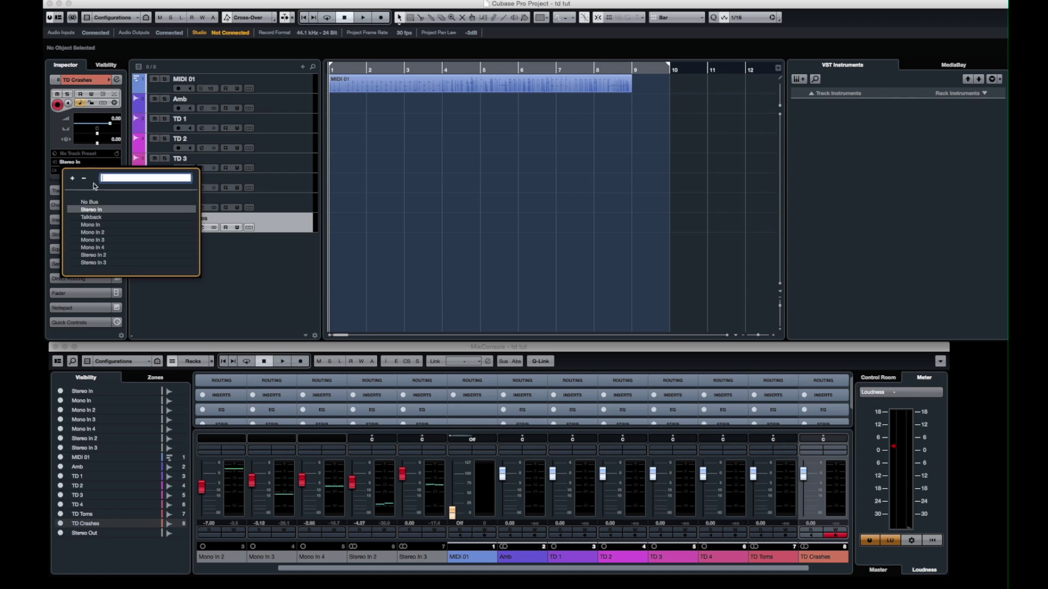
pyautogui.click(104, 263)
# Step: Record-arm Amb, TD 1–TD 4 and TD Toms
pyautogui.click(178, 108)
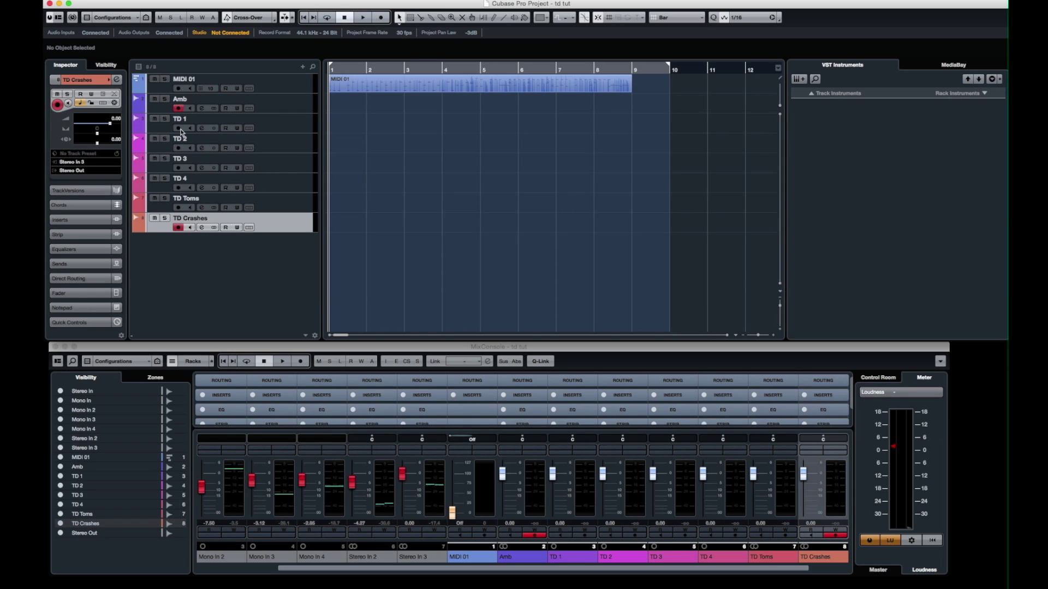
pyautogui.click(178, 128)
pyautogui.click(179, 148)
pyautogui.click(178, 168)
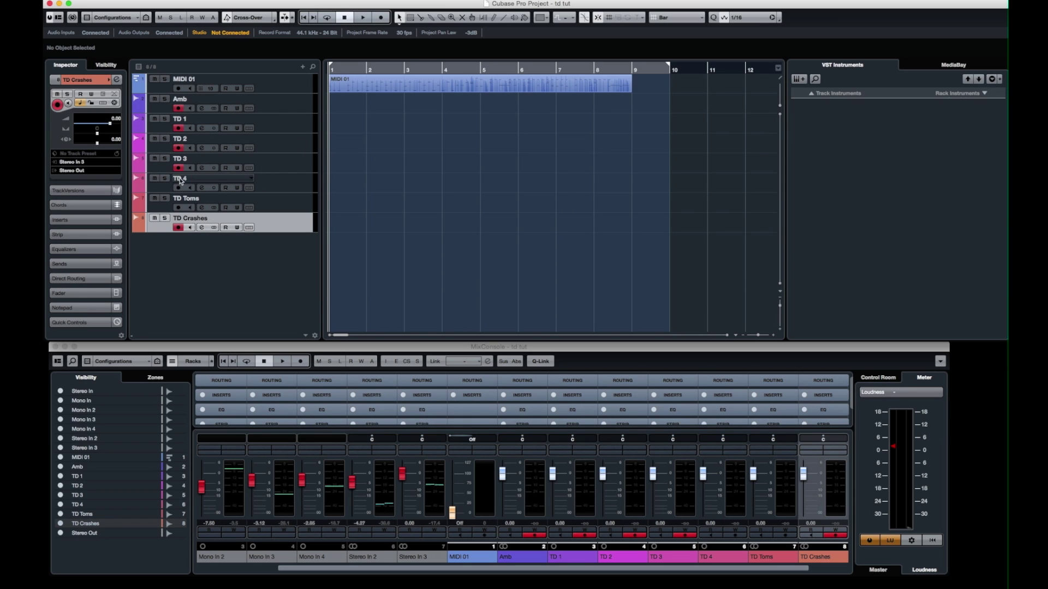
pyautogui.click(178, 187)
pyautogui.click(178, 207)
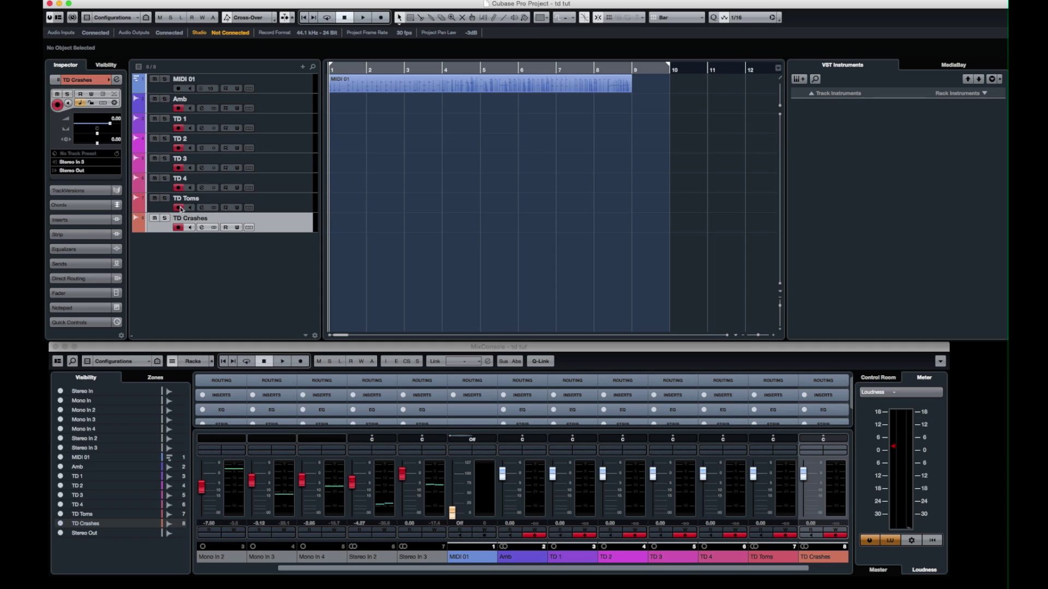
# Step: Test playback, return the playhead to bar 1, and start recording on all armed tracks
pyautogui.press('space')
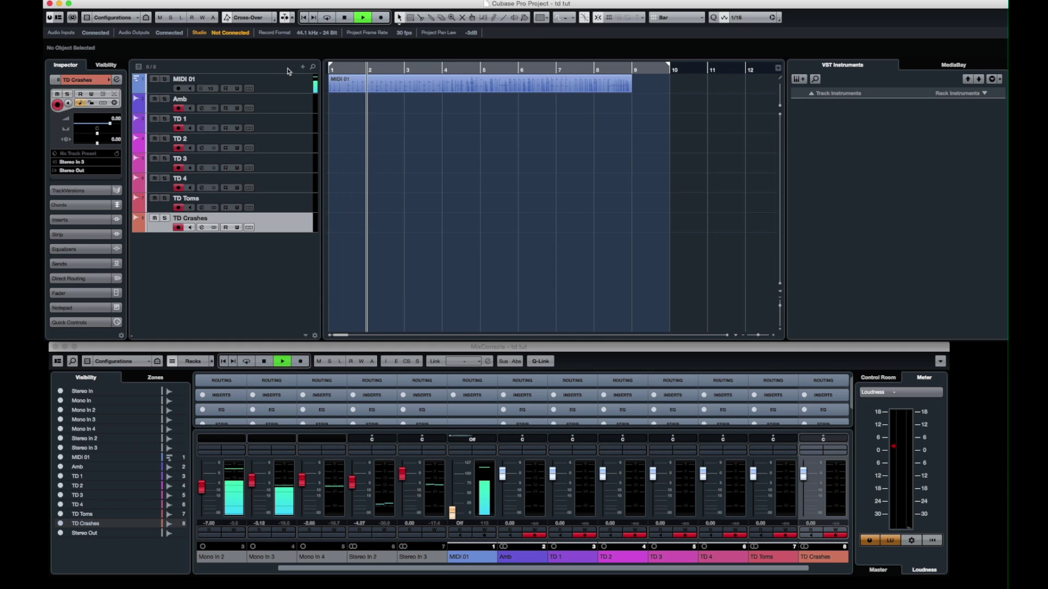
pyautogui.press('space')
pyautogui.moveTo(371, 68); pyautogui.dragTo(329, 68)
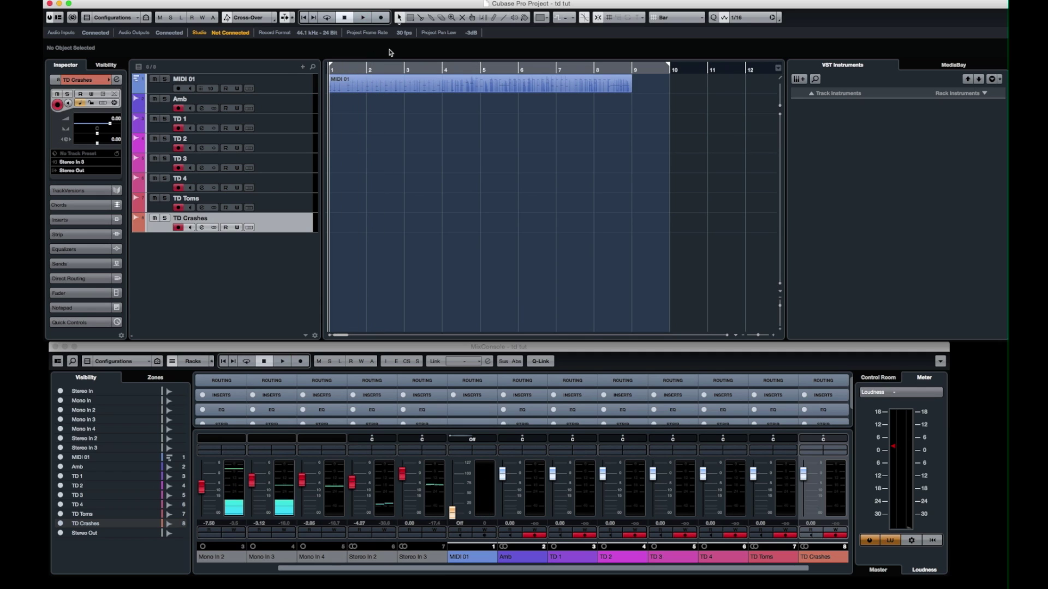
pyautogui.click(381, 18)
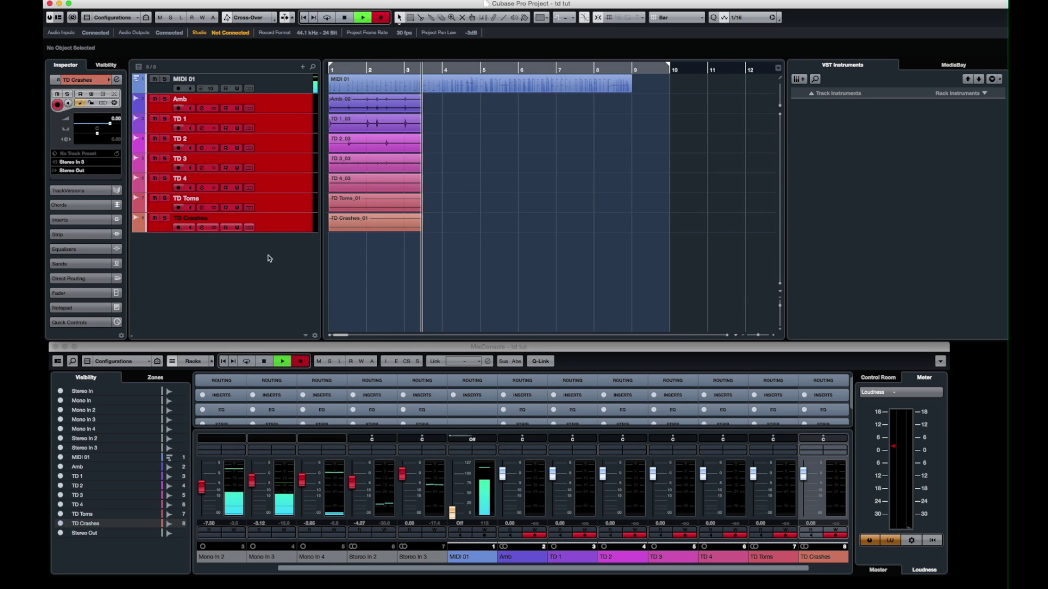
pyautogui.click(430, 571)
pyautogui.moveTo(430, 571); pyautogui.dragTo(327, 568)
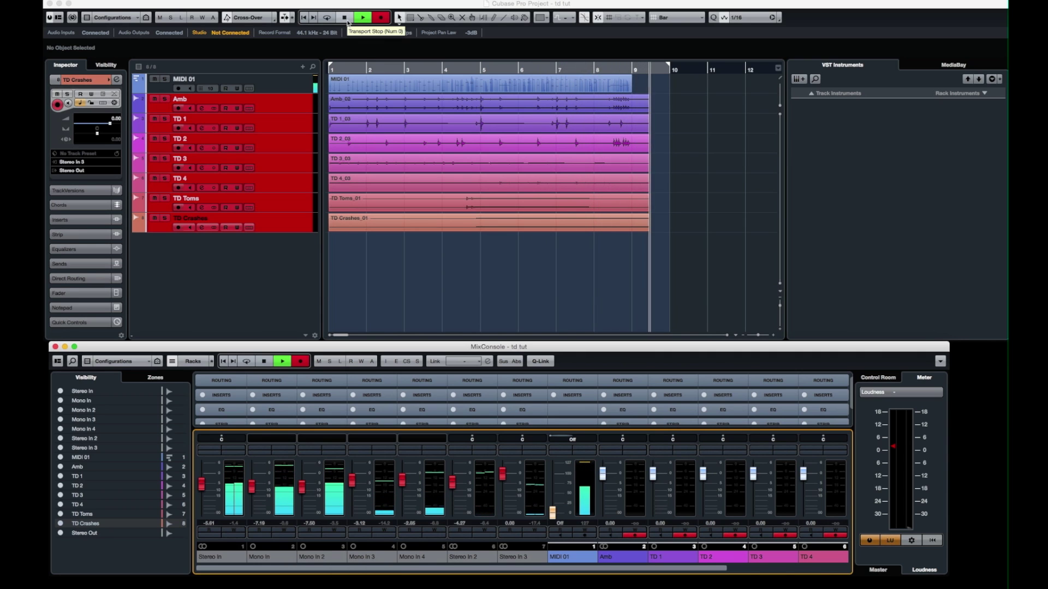
# Step: Stop recording at bar 10, select TD 2 and TD 4, and play back the new takes
pyautogui.click(344, 18)
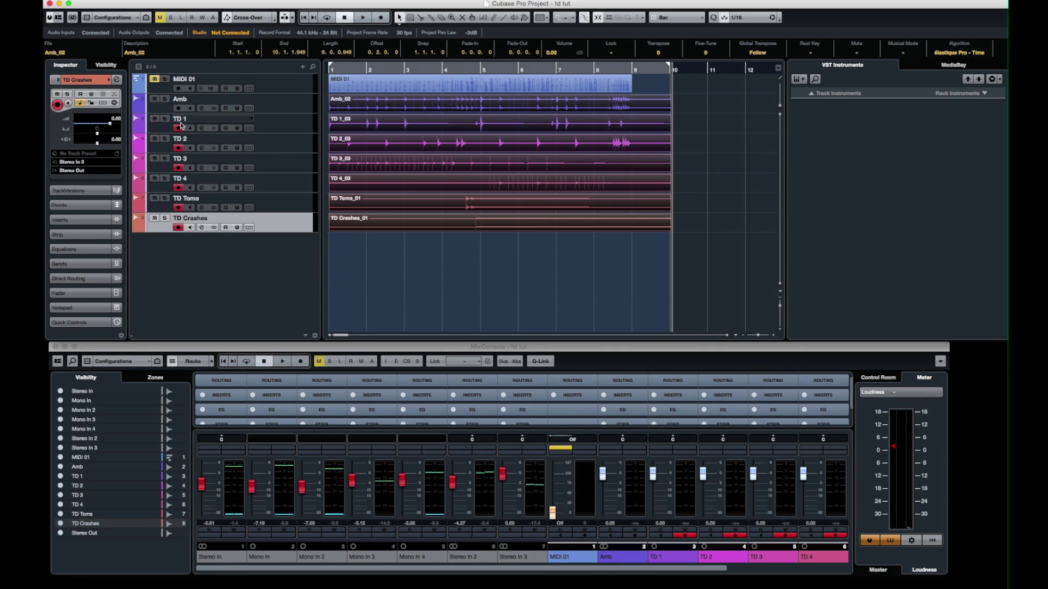
pyautogui.click(182, 145)
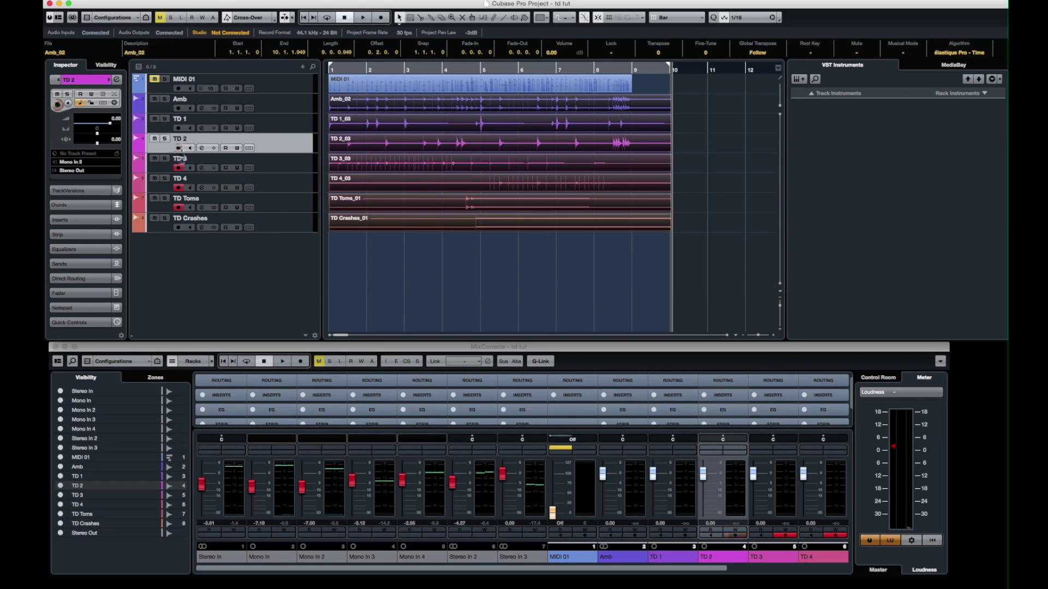
pyautogui.click(180, 183)
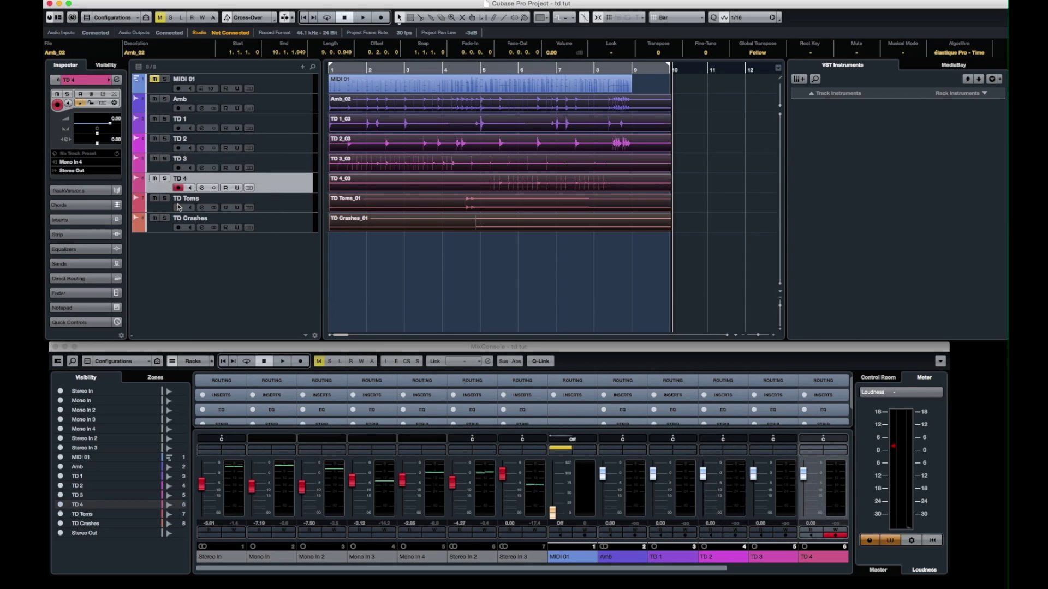
pyautogui.click(363, 18)
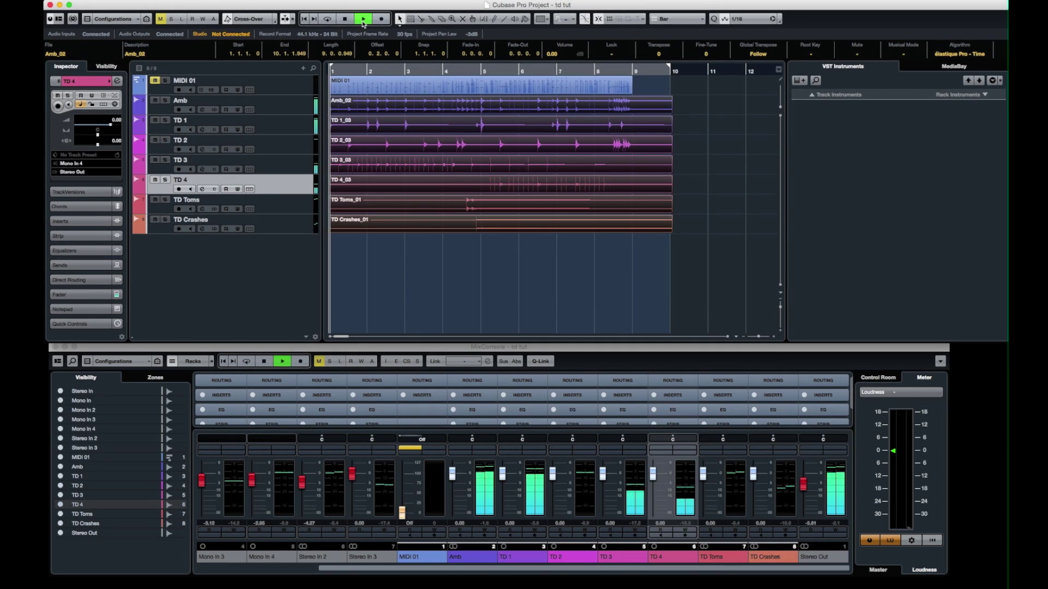